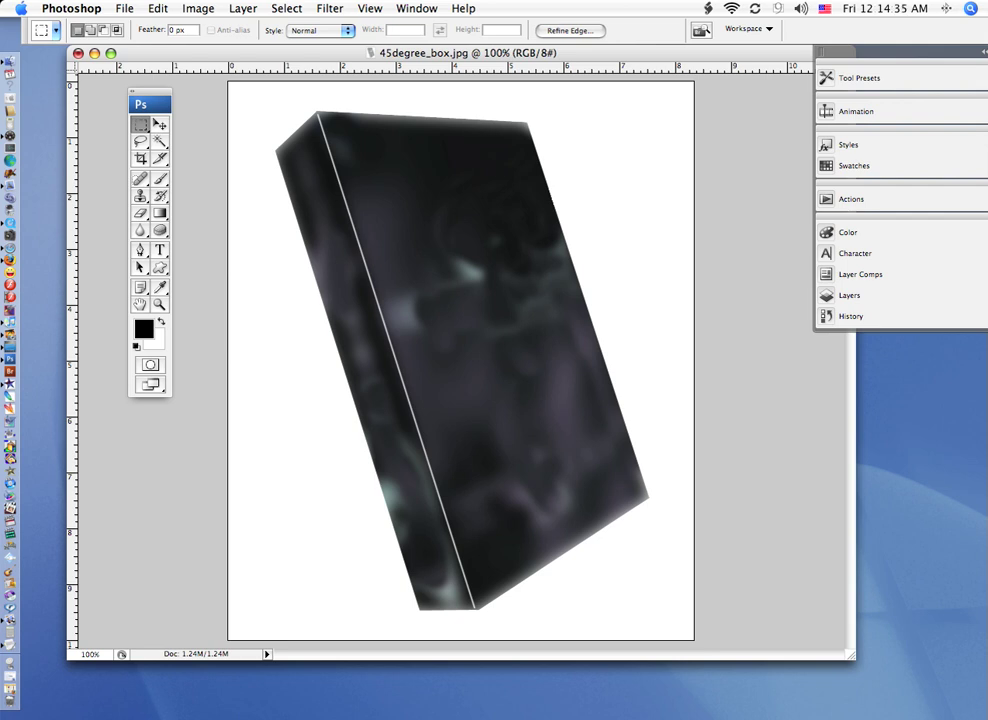
# - Show the hidden guides and clear the selection around the box's side face
pyautogui.click(369, 8)
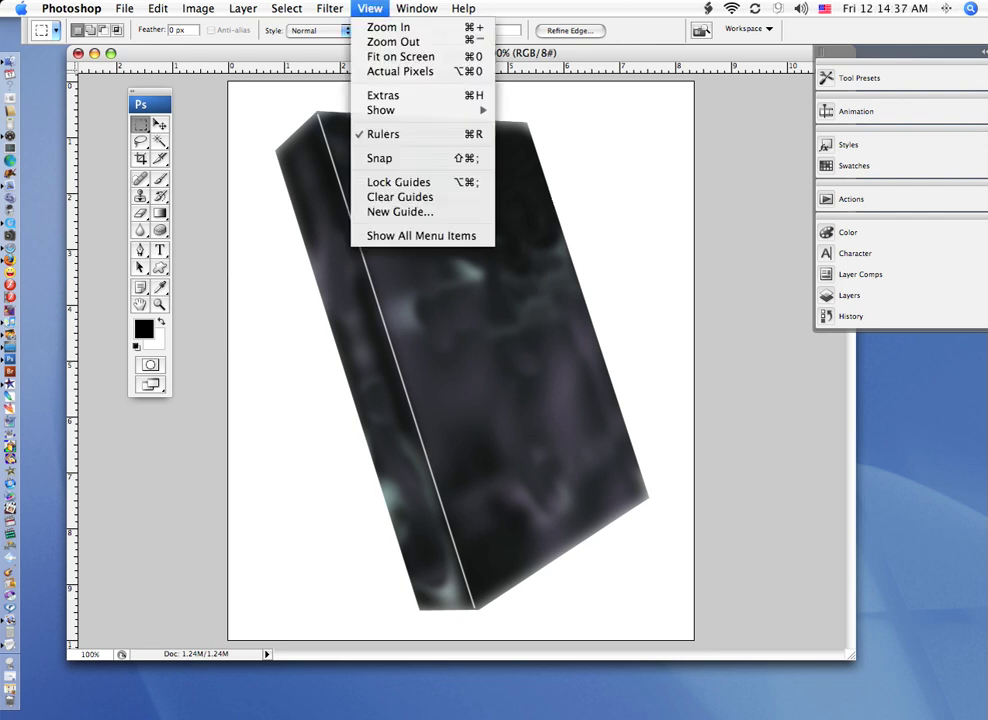
pyautogui.click(383, 95)
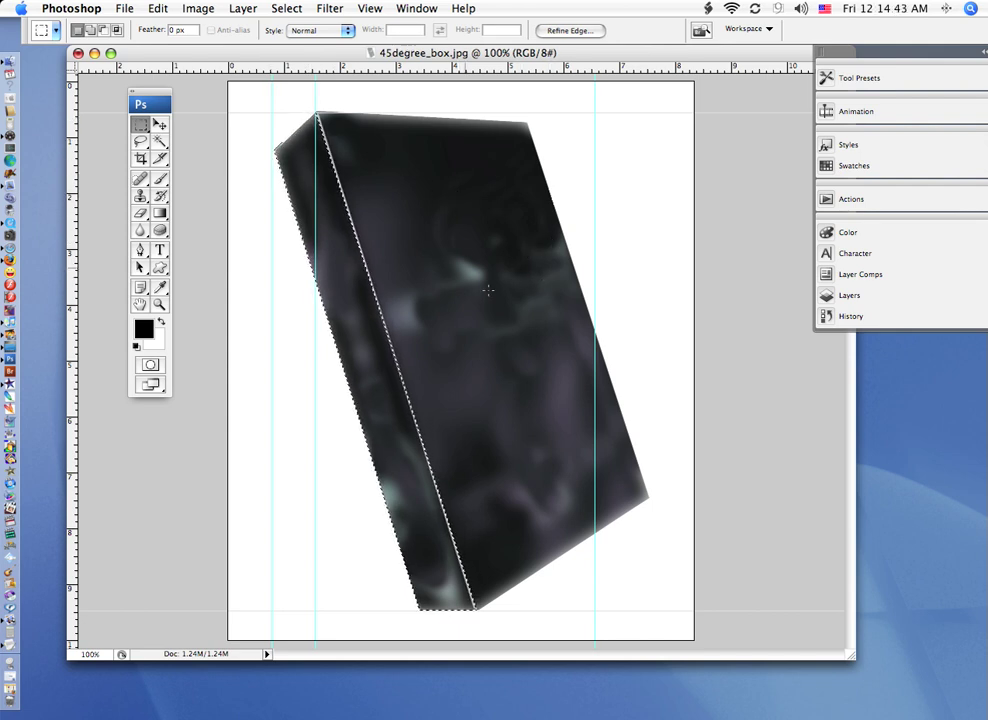
pyautogui.press('super+d')
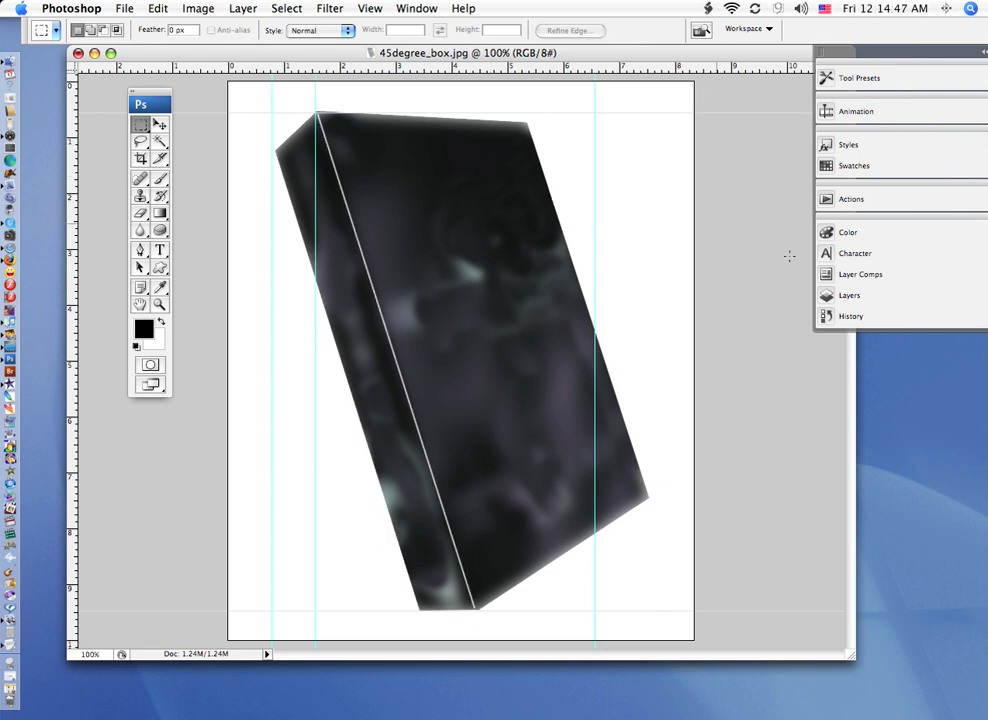
# - Add a new empty layer above the Background layer
pyautogui.click(849, 295)
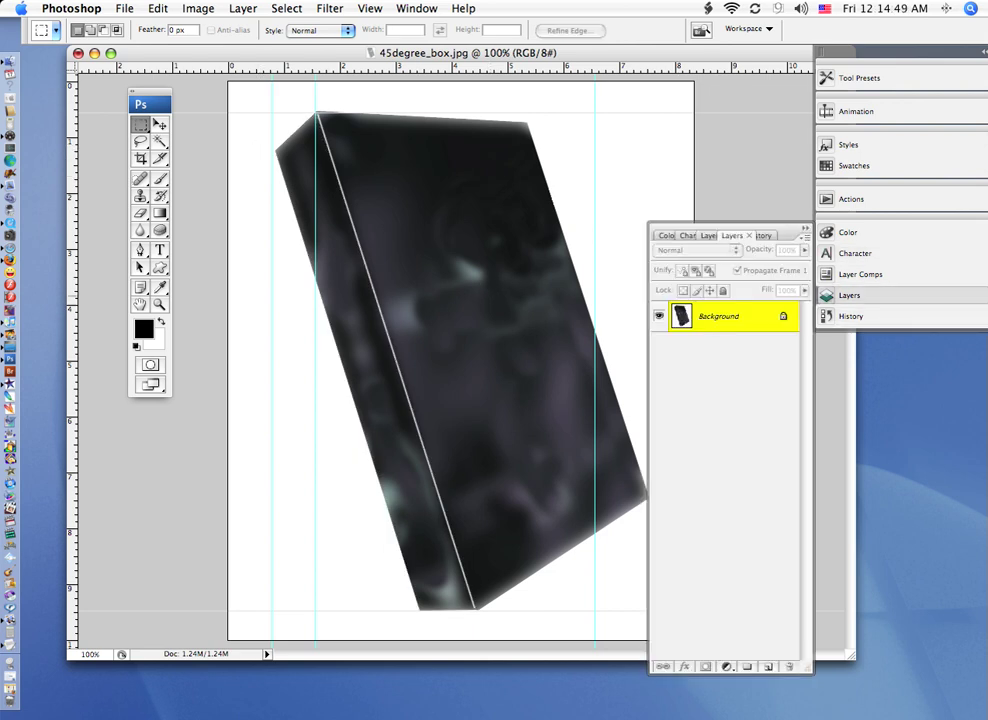
pyautogui.click(768, 666)
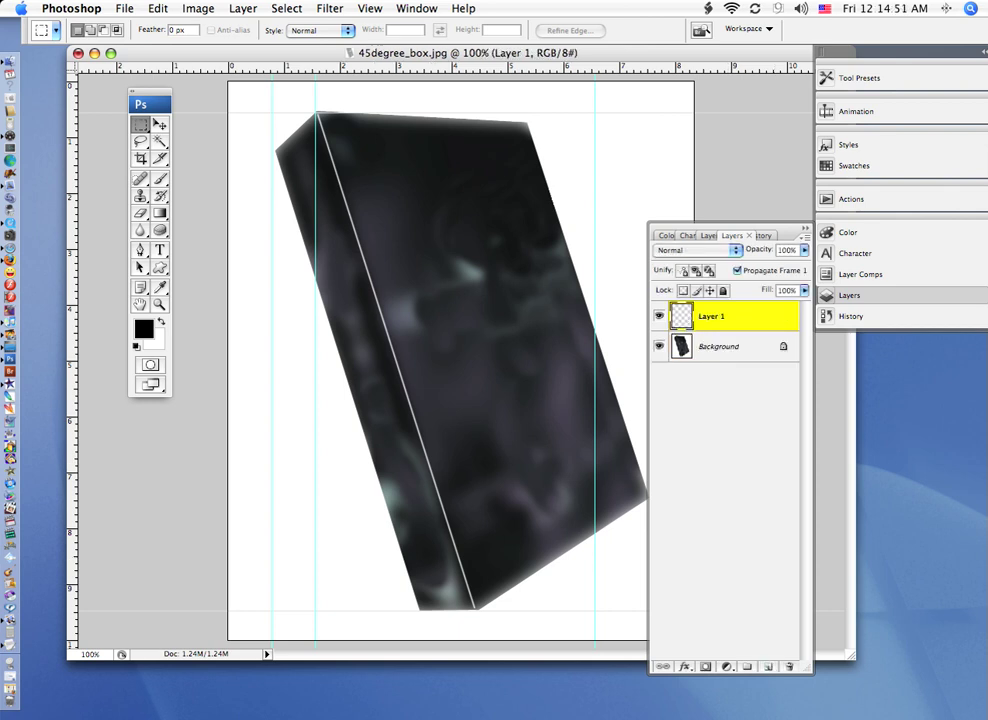
pyautogui.click(640, 180)
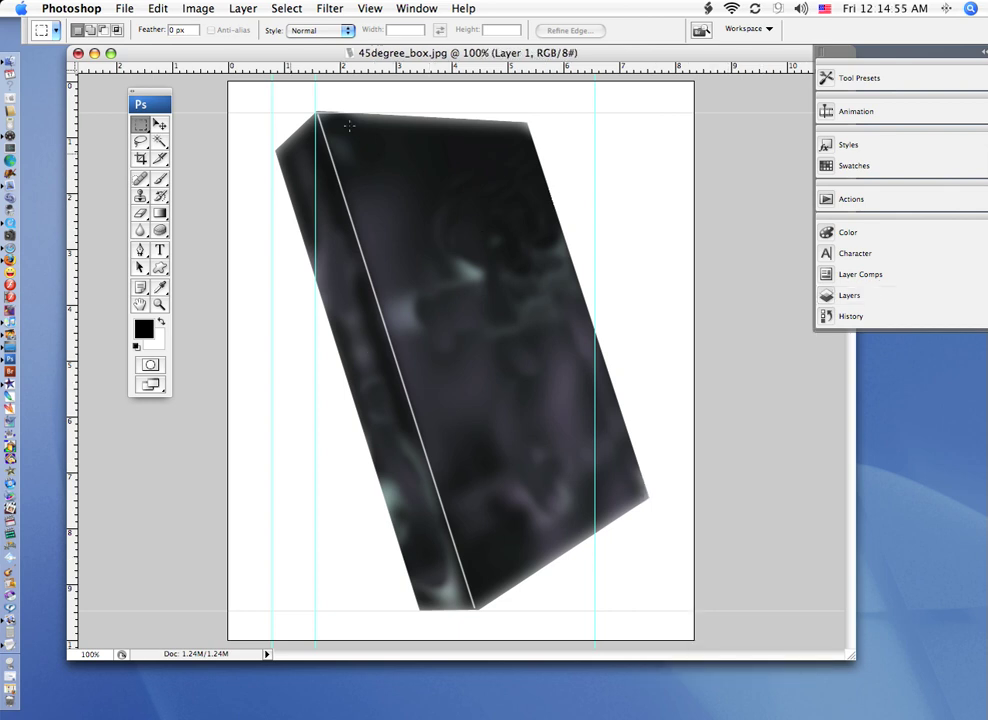
# - Select the large rectangle between the guides for the front face and fill it with 50% Gray at 100% opacity
pyautogui.moveTo(316, 111); pyautogui.dragTo(595, 610)
pyautogui.click(198, 8)
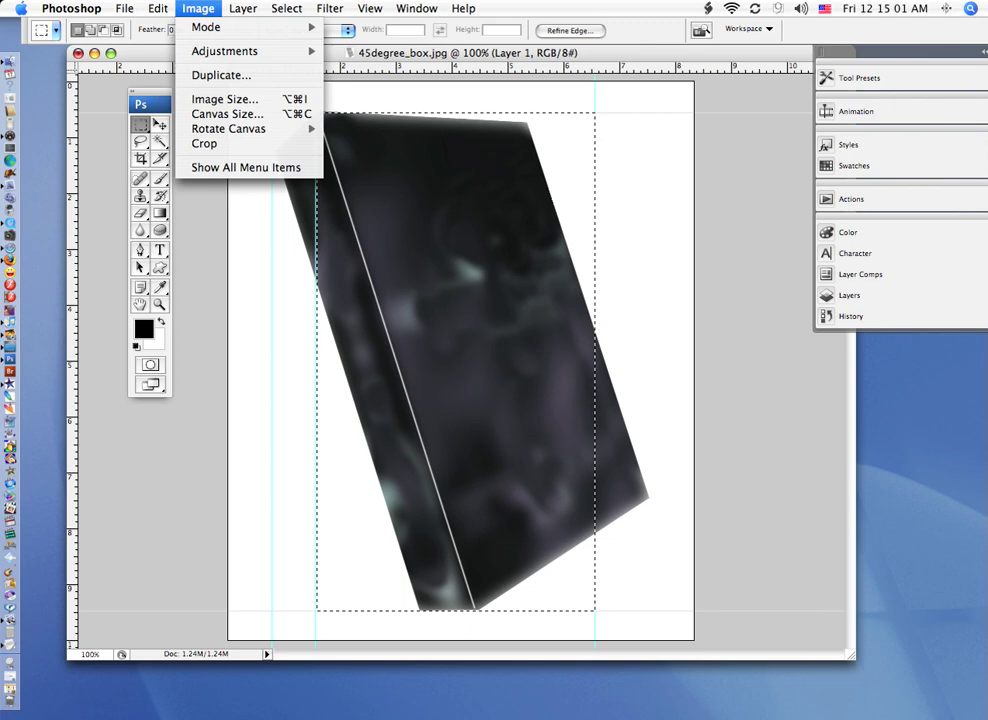
pyautogui.moveTo(158, 8)
pyautogui.click(170, 241)
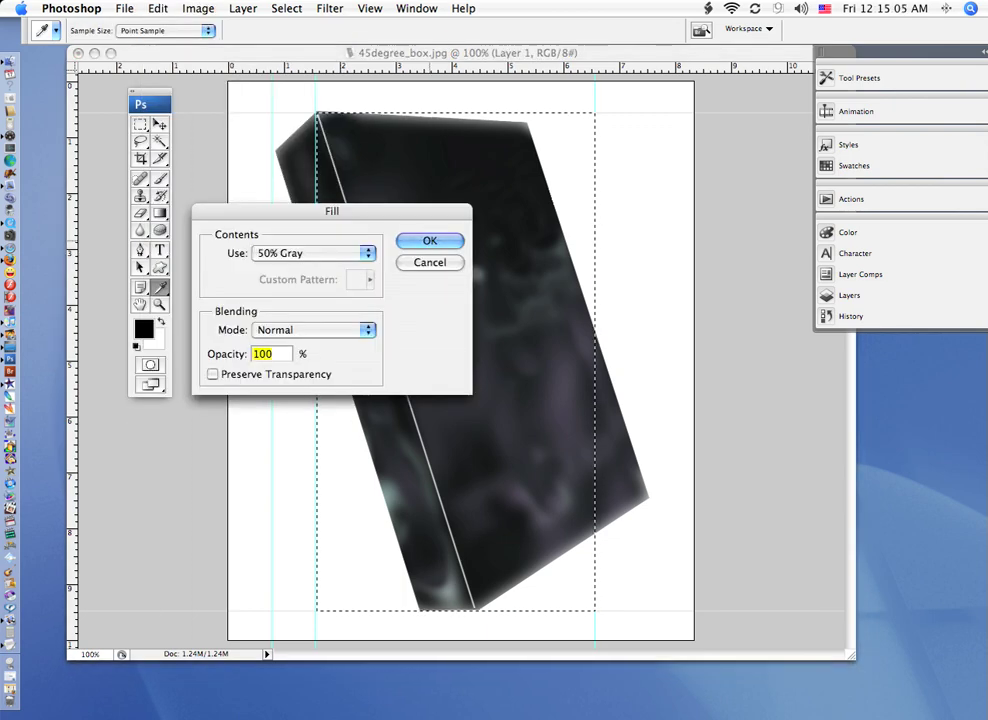
pyautogui.press('Return')
pyautogui.press('m')
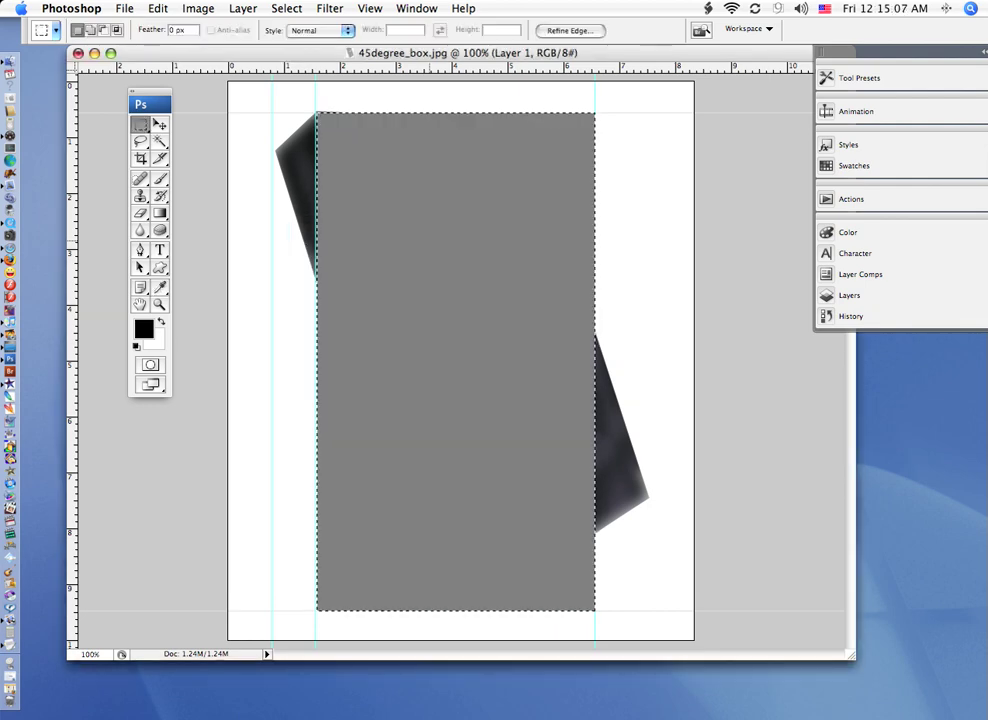
# - Set the background color to bright red and the foreground color to near-black #090000
pyautogui.click(144, 329)
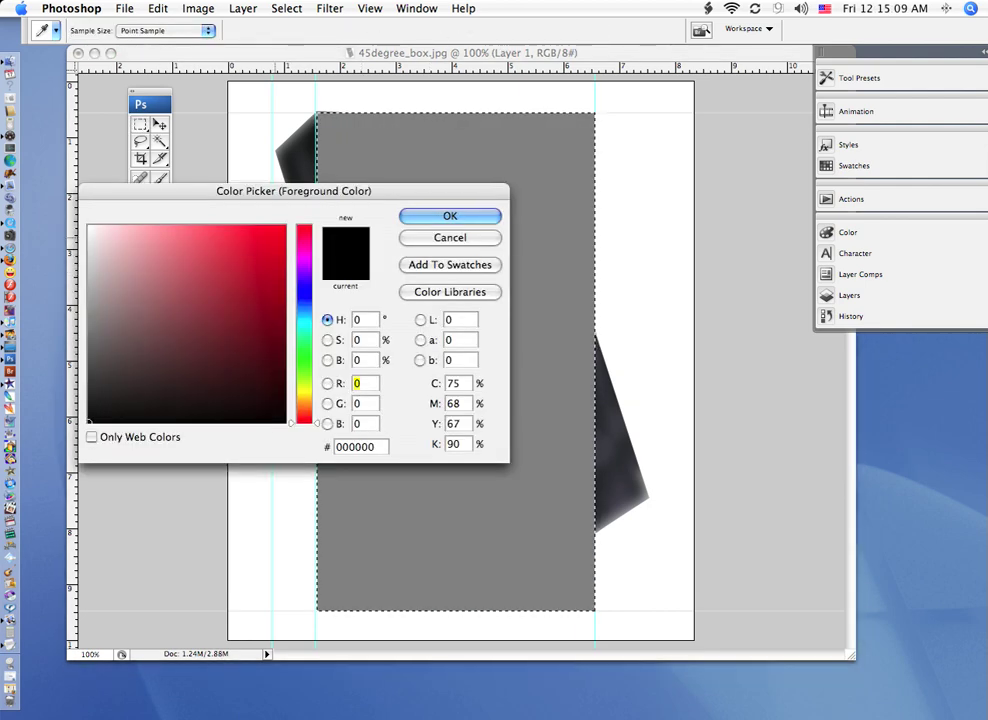
pyautogui.click(278, 232)
pyautogui.press('Return')
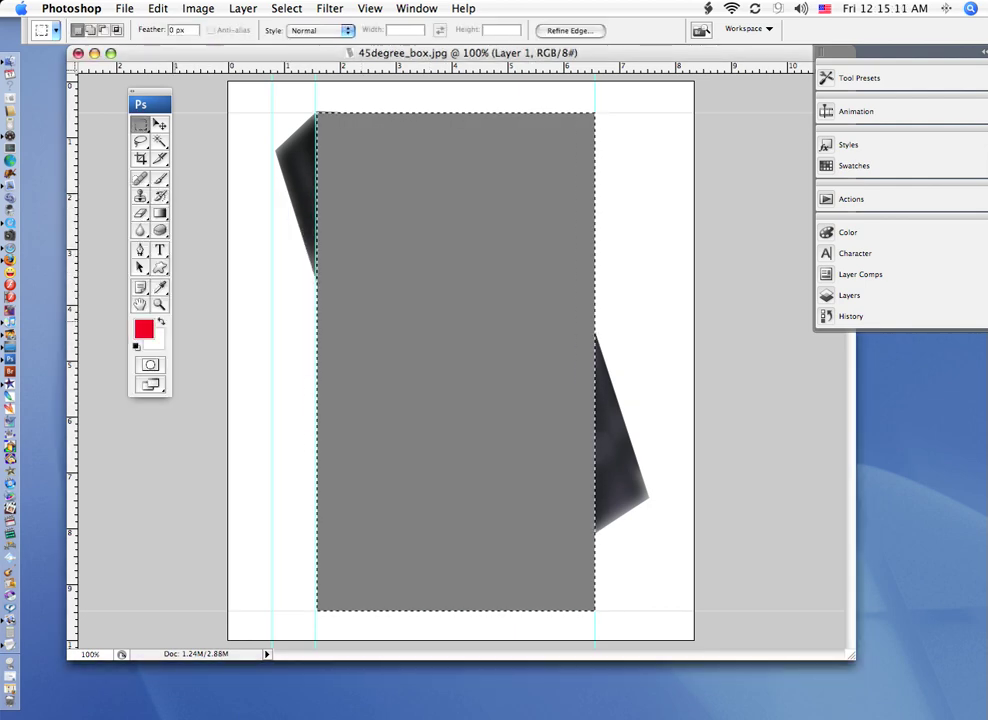
pyautogui.press('x')
pyautogui.click(144, 329)
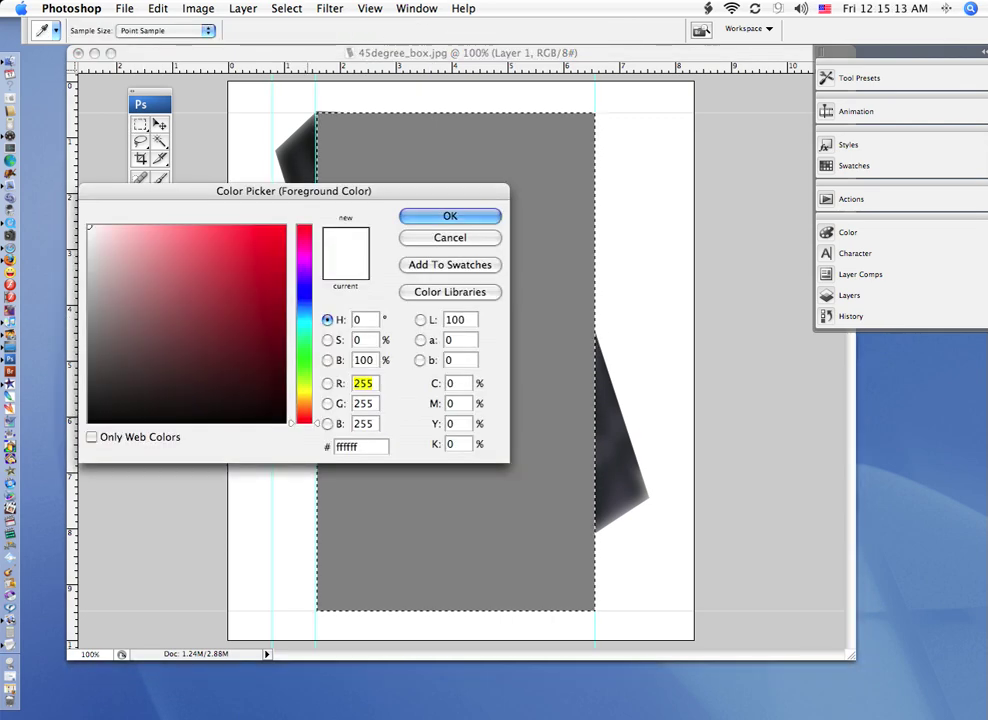
pyautogui.click(284, 416)
pyautogui.moveTo(294, 191); pyautogui.dragTo(470, 202)
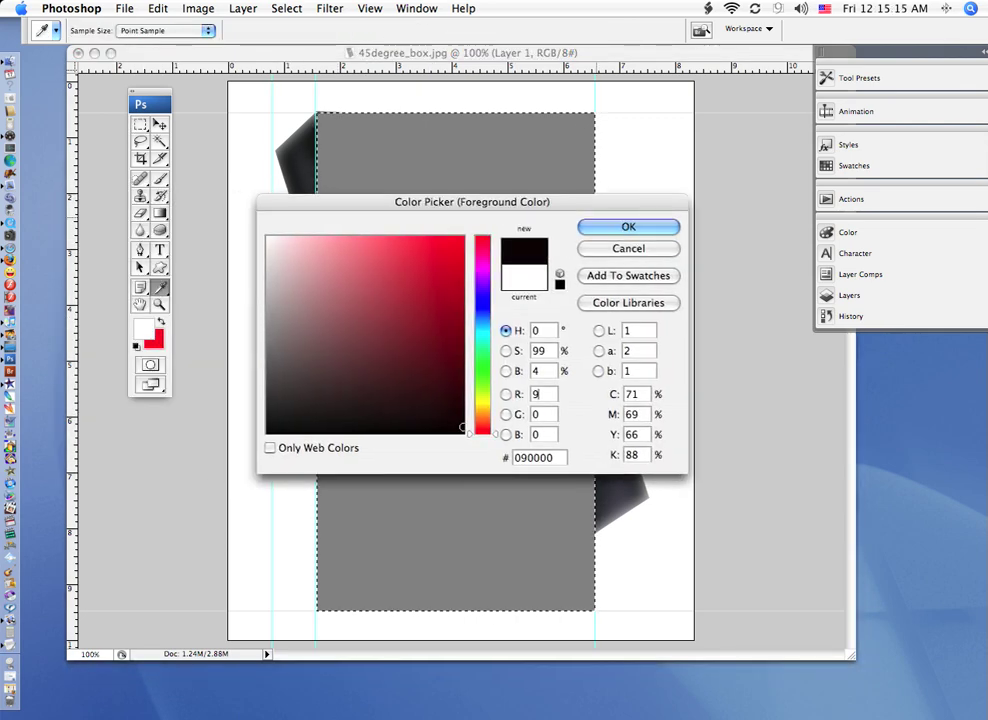
pyautogui.press('Return')
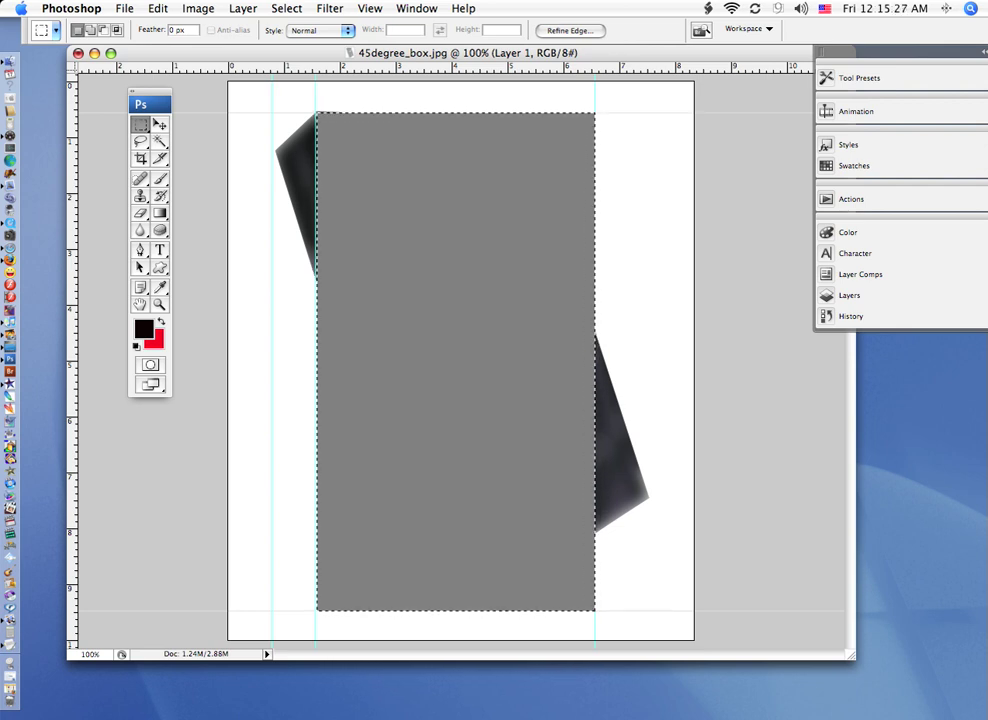
# - Fill the selected rectangle with a vertical gradient from near-black at its bottom to red at its top, and deselect it
pyautogui.press('g')
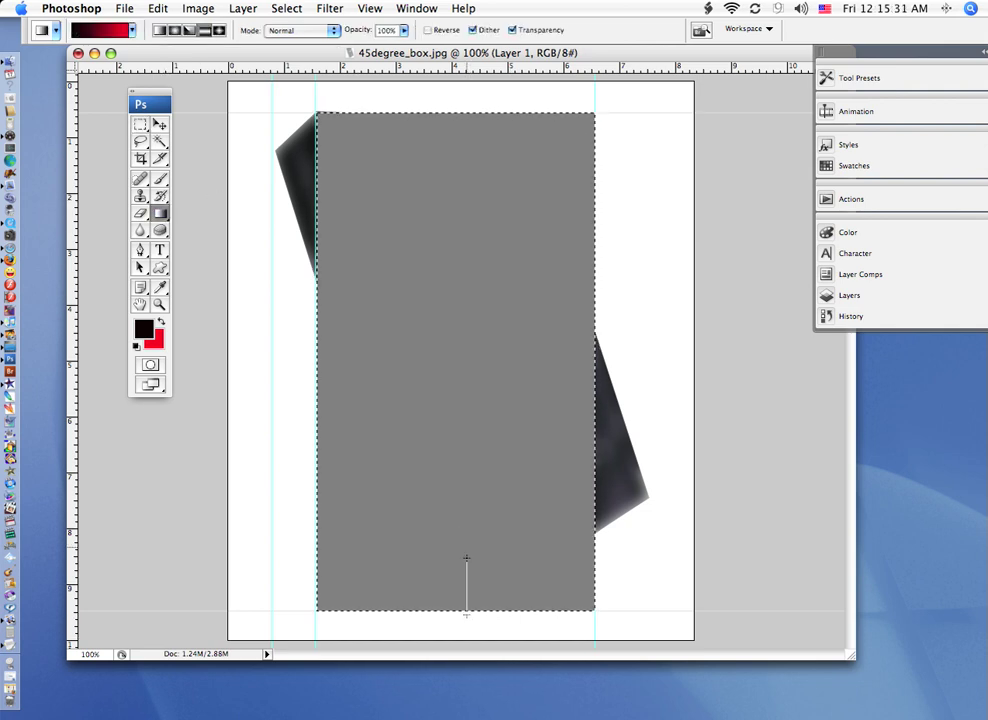
pyautogui.moveTo(466, 558); pyautogui.dragTo(476, 147)
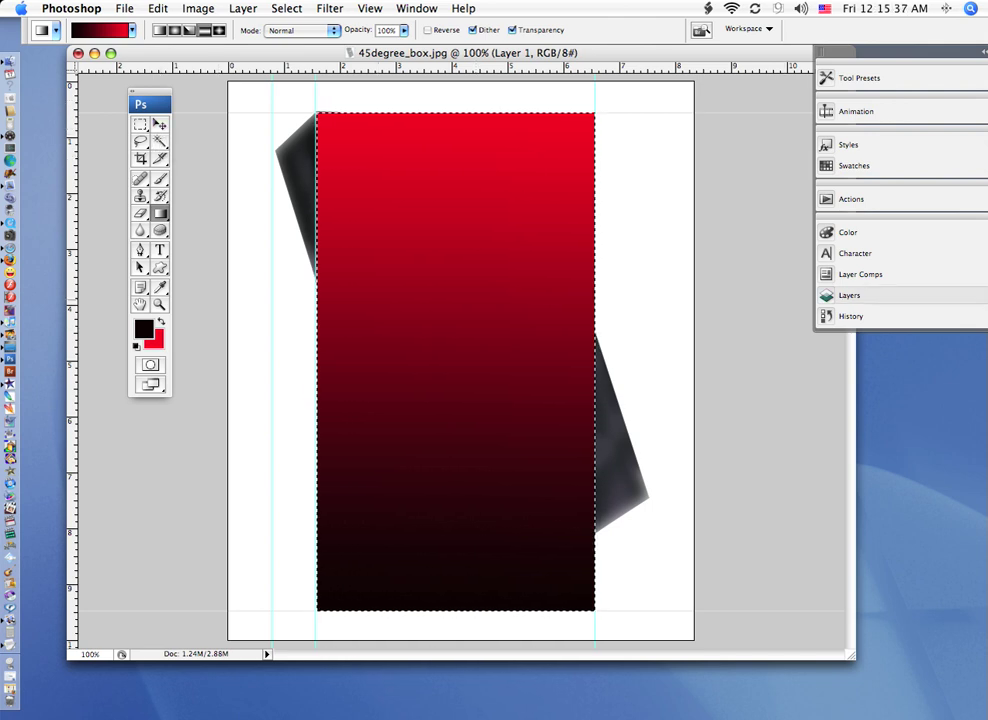
pyautogui.click(845, 295)
pyautogui.moveTo(743, 228); pyautogui.dragTo(705, 199)
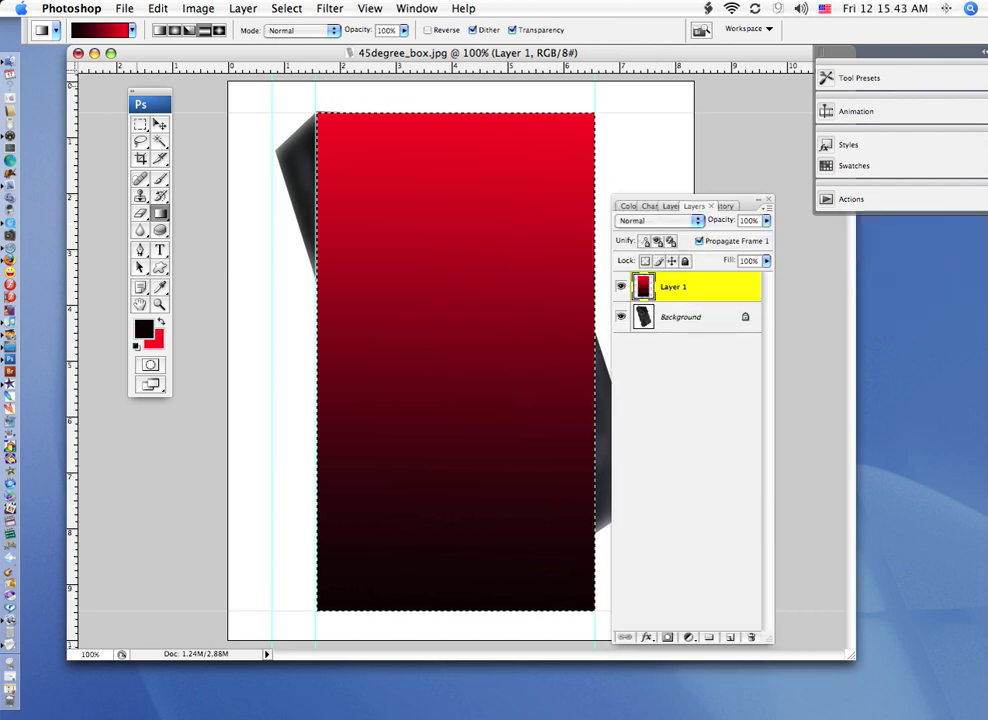
pyautogui.click(286, 8)
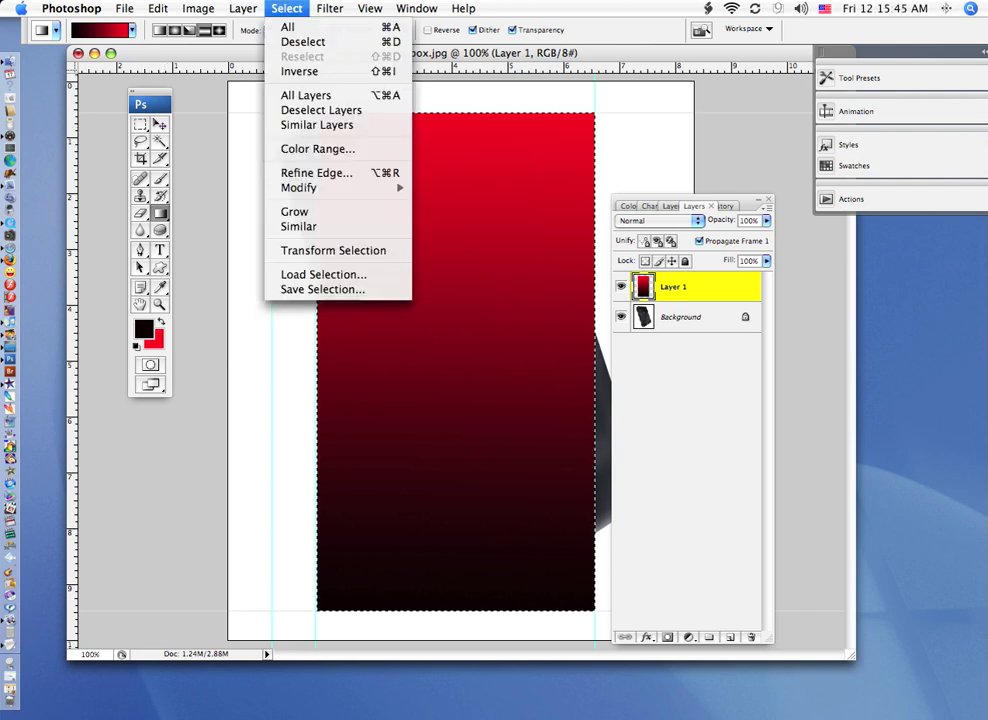
pyautogui.click(303, 41)
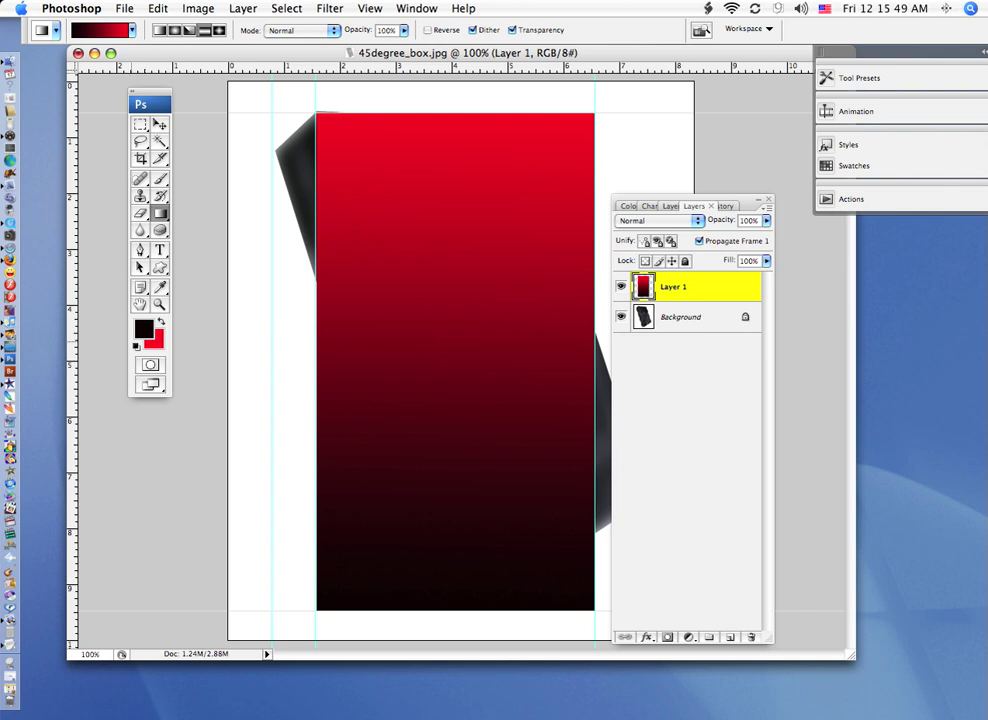
# - Reset the default colors and set the Type tool's text color to near-white #f9f5f5
pyautogui.press('d')
pyautogui.press('t')
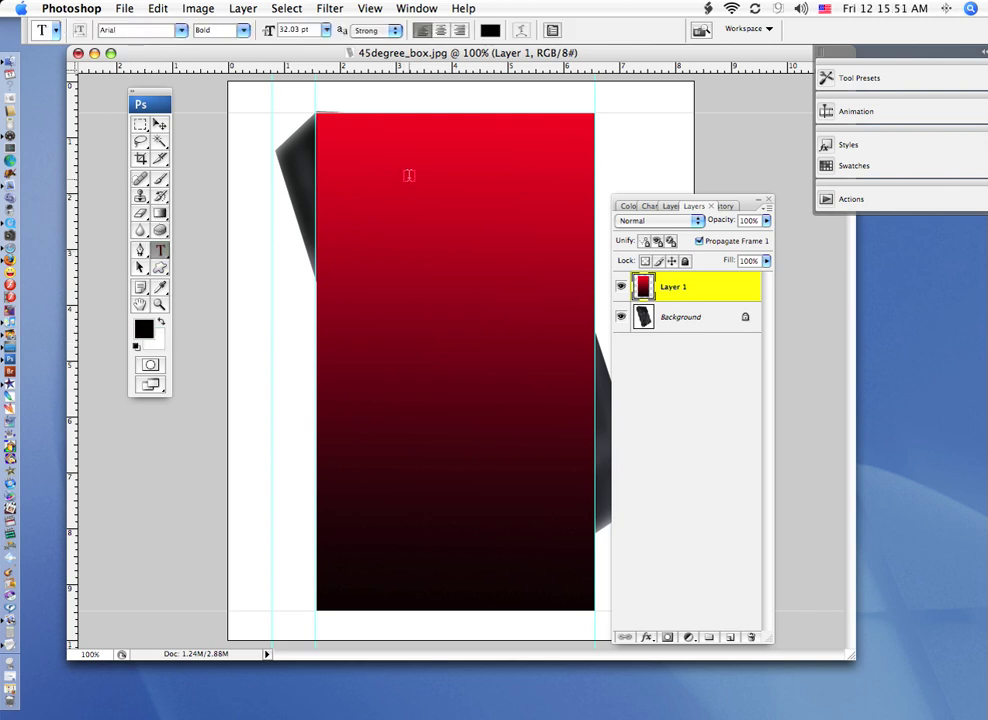
pyautogui.click(490, 30)
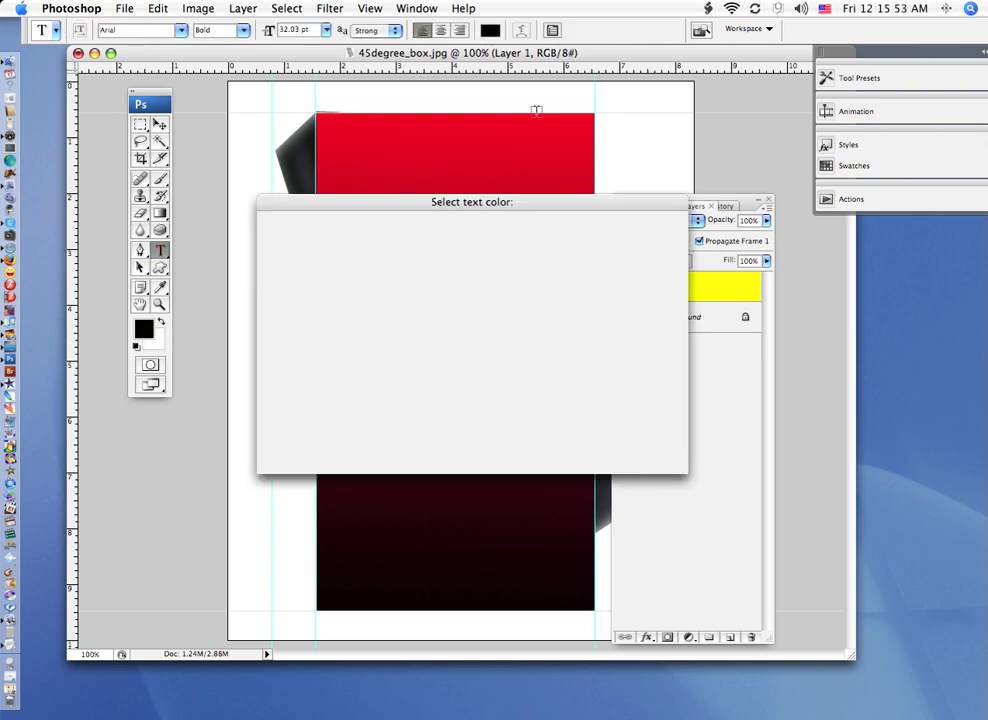
pyautogui.click(269, 241)
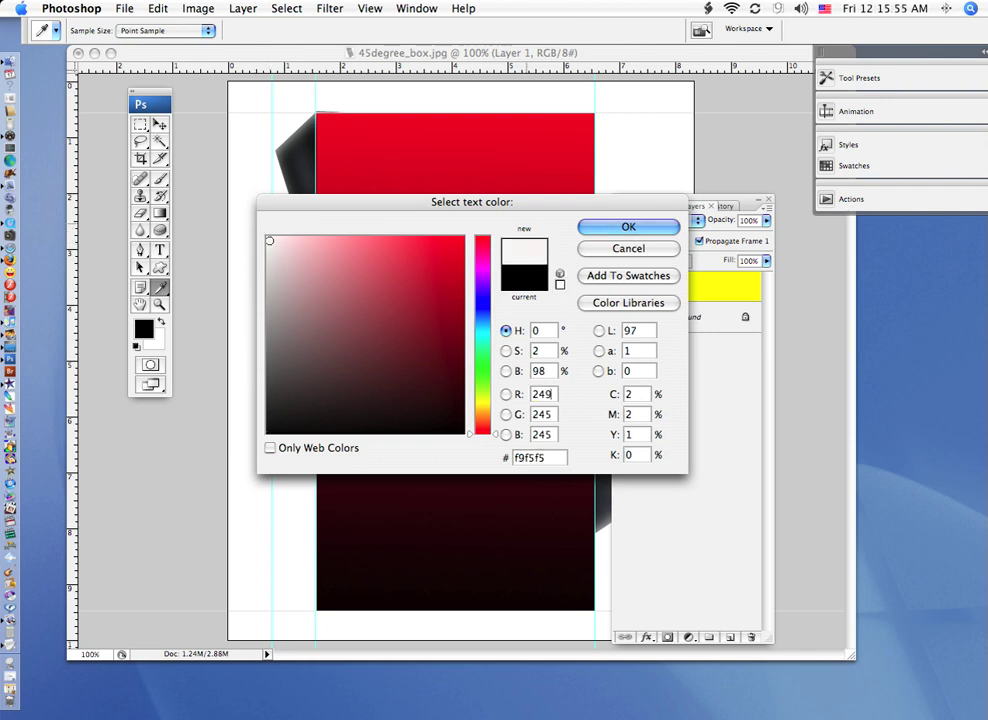
pyautogui.press('Return')
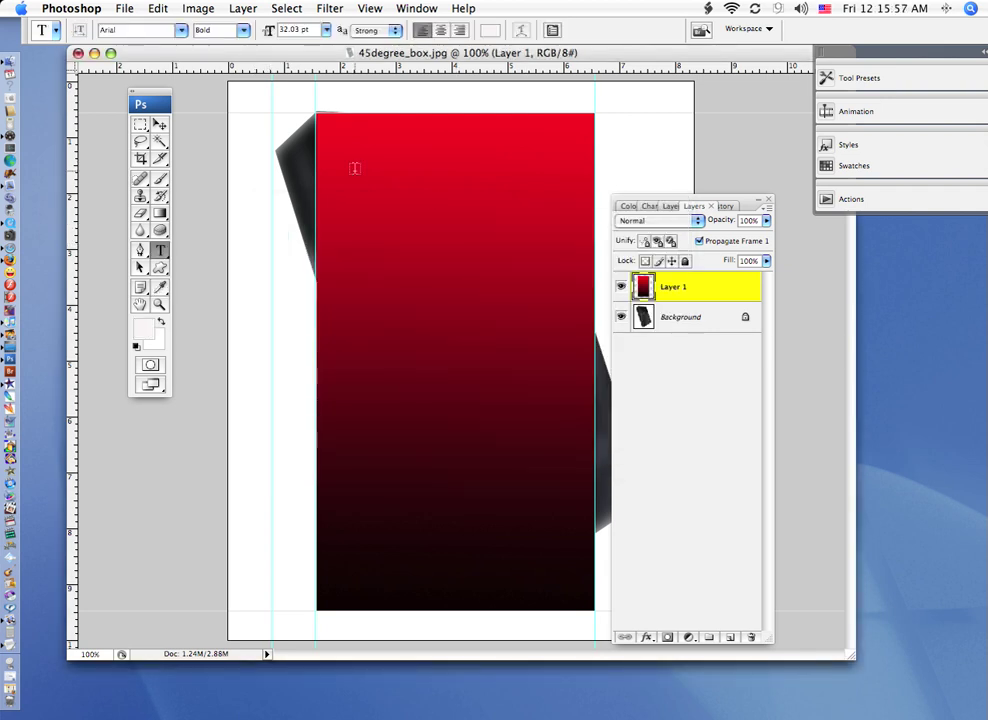
# - Add the text "THIS IS A BOXED PRODUCT" near the top of the red rectangle
pyautogui.click(354, 168)
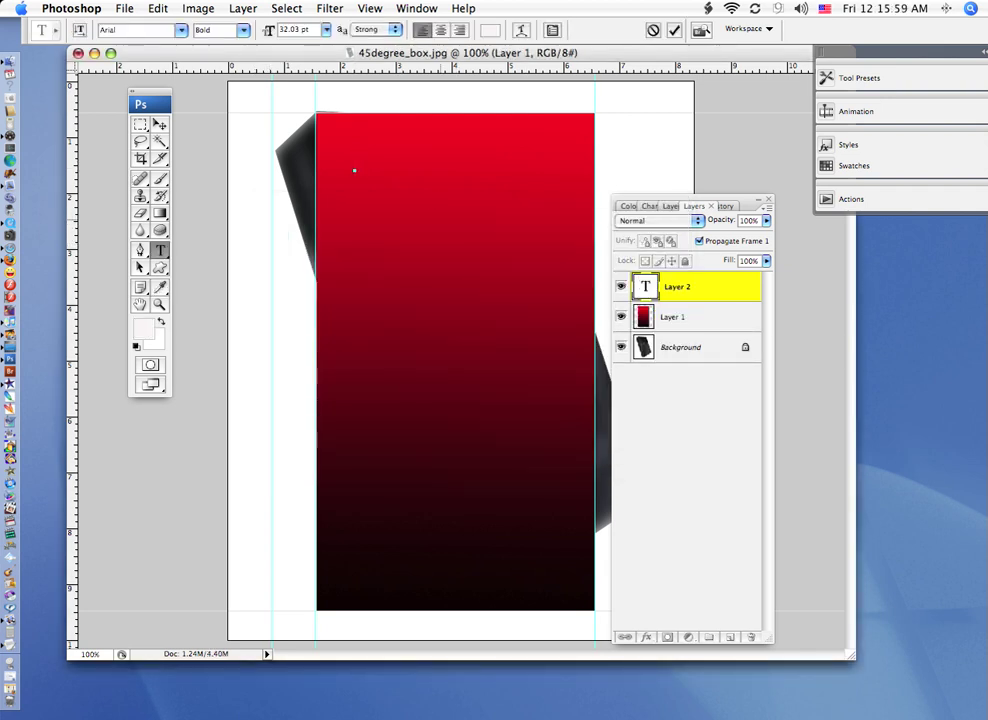
pyautogui.write('THIS IA A')
pyautogui.press('BackSpace')
pyautogui.press('BackSpace')
pyautogui.press('BackSpace')
pyautogui.write('S A BOXED')
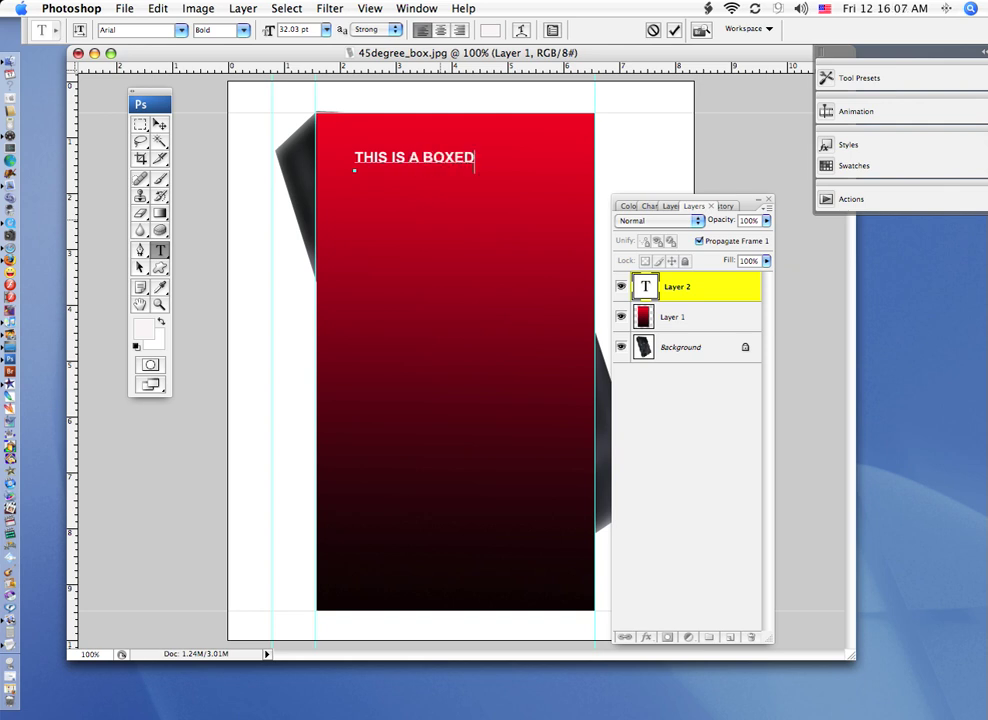
pyautogui.write(' PRODUCT')
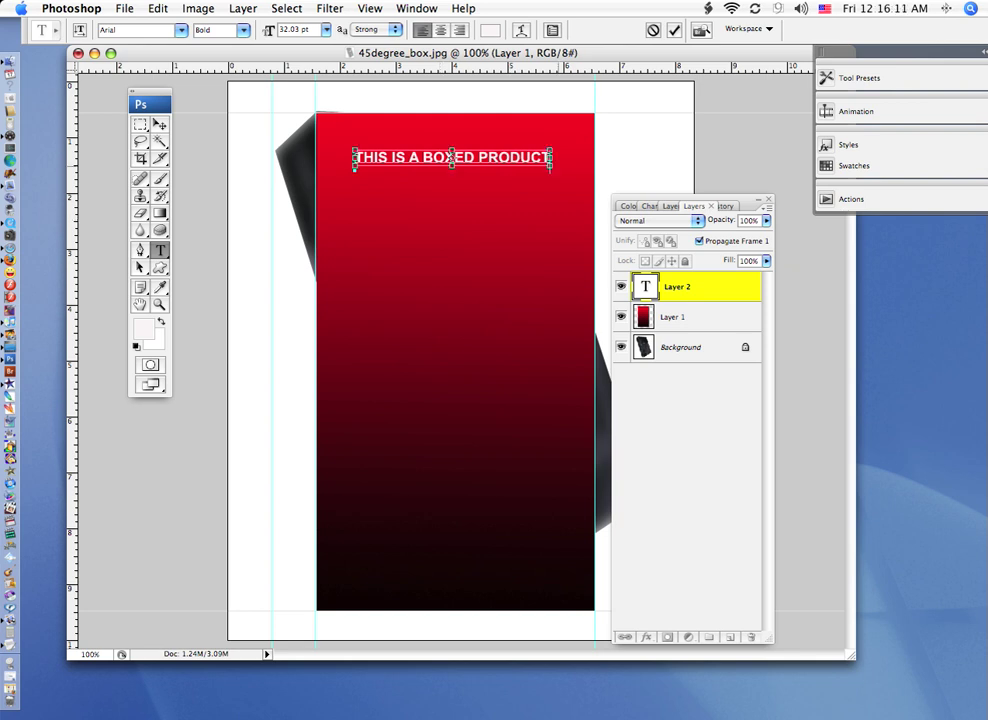
# - Stretch the title to about 102.67 pt across the rectangle's width and place a copy of it near the rectangle's bottom
pyautogui.moveTo(551, 169); pyautogui.dragTo(581, 200)
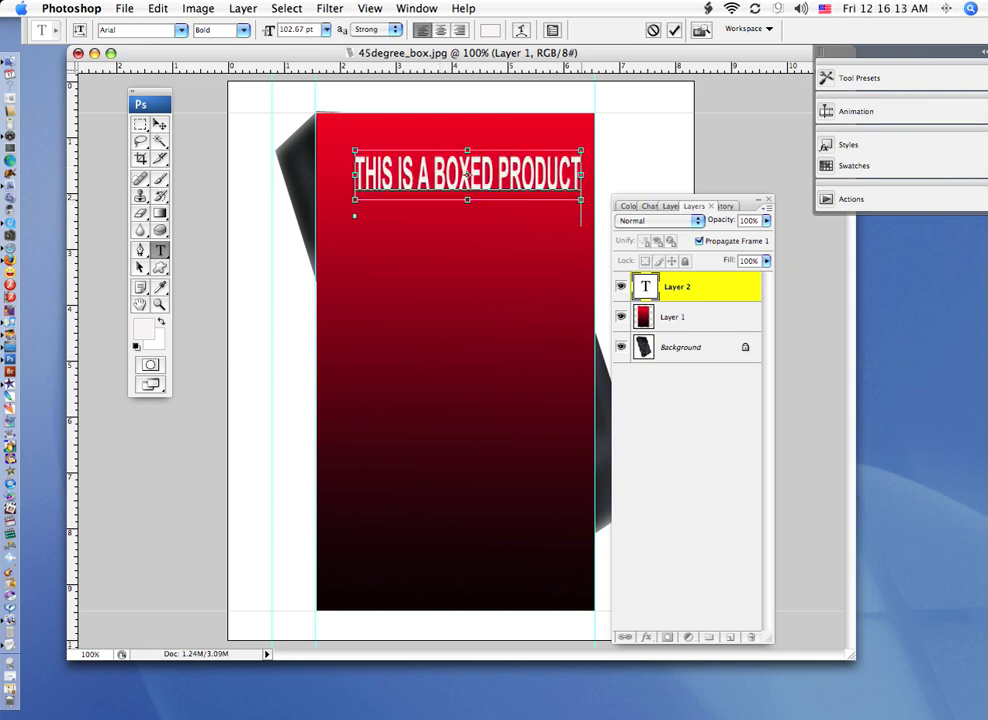
pyautogui.moveTo(351, 175); pyautogui.dragTo(338, 175)
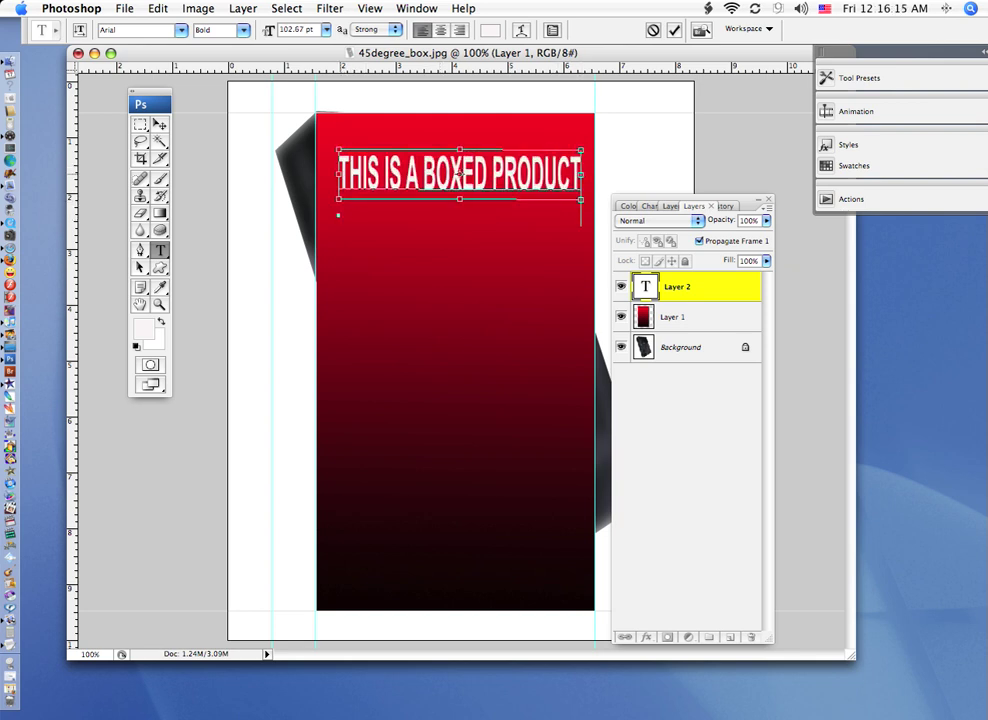
pyautogui.click(160, 125)
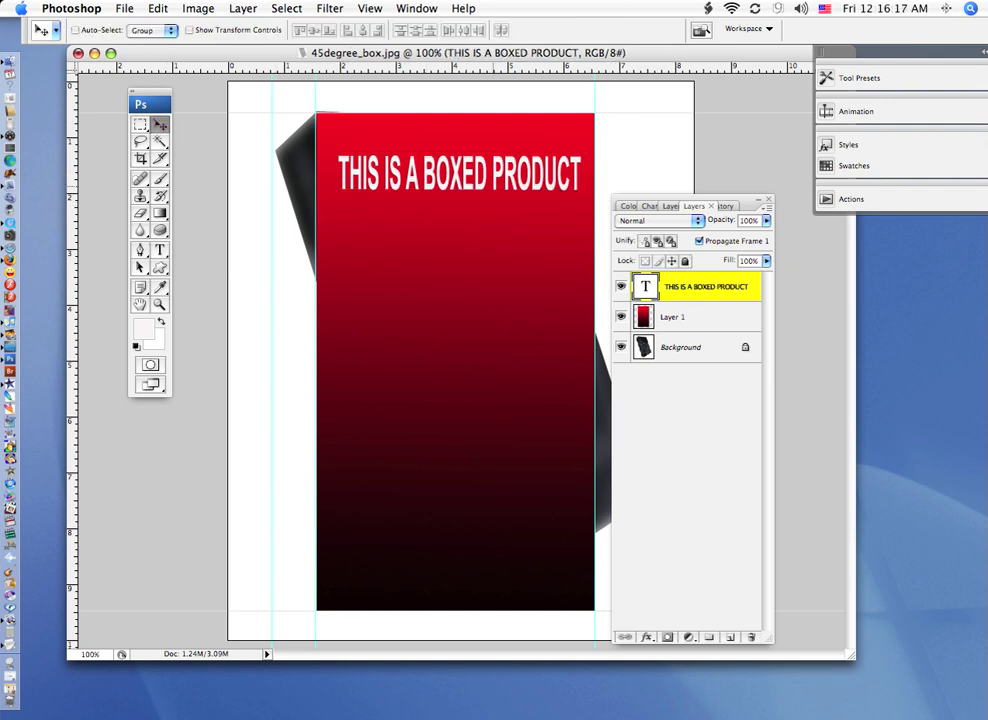
pyautogui.moveTo(460, 174); pyautogui.dragTo(455, 540)
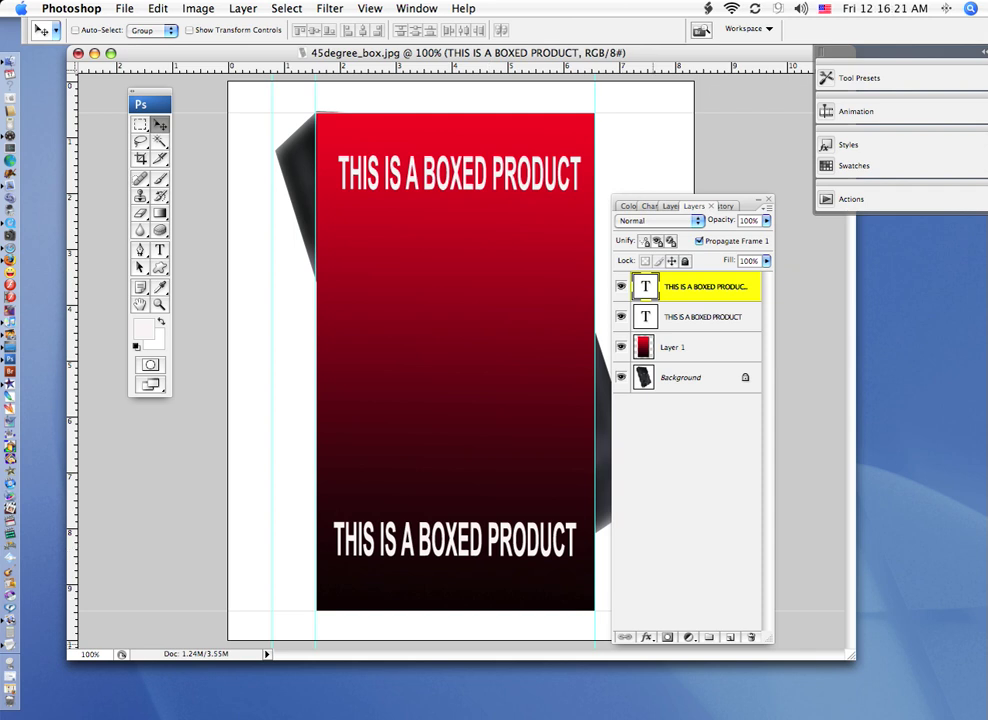
# - Give the lower title a 1 px near-black outside stroke and copy that effect to the upper title
pyautogui.click(647, 637)
pyautogui.click(660, 640)
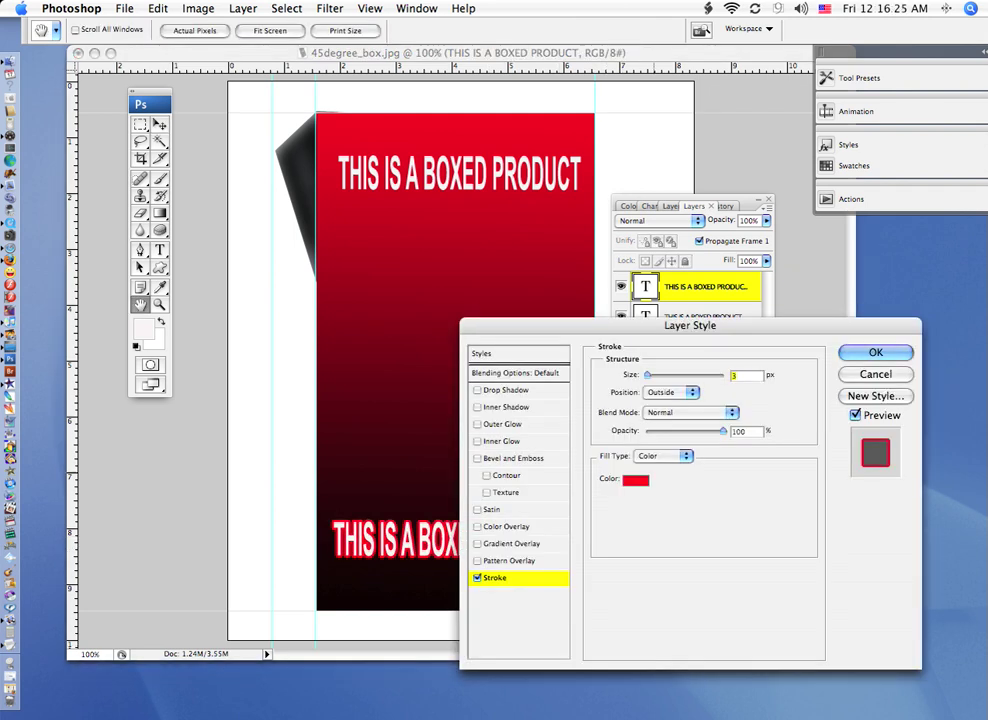
pyautogui.write('1')
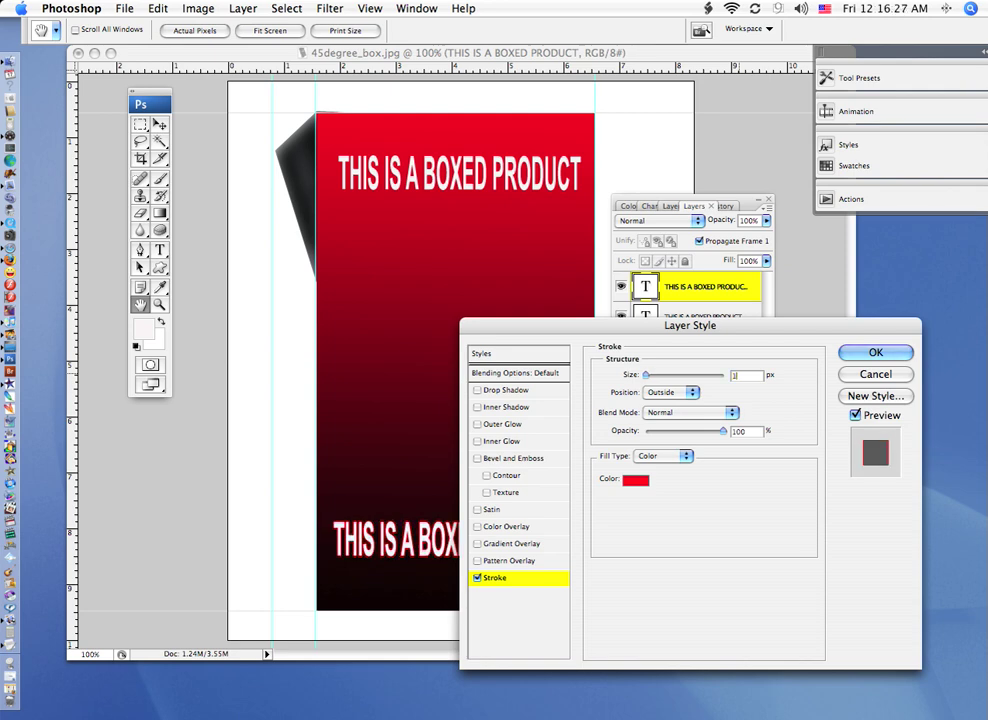
pyautogui.click(636, 480)
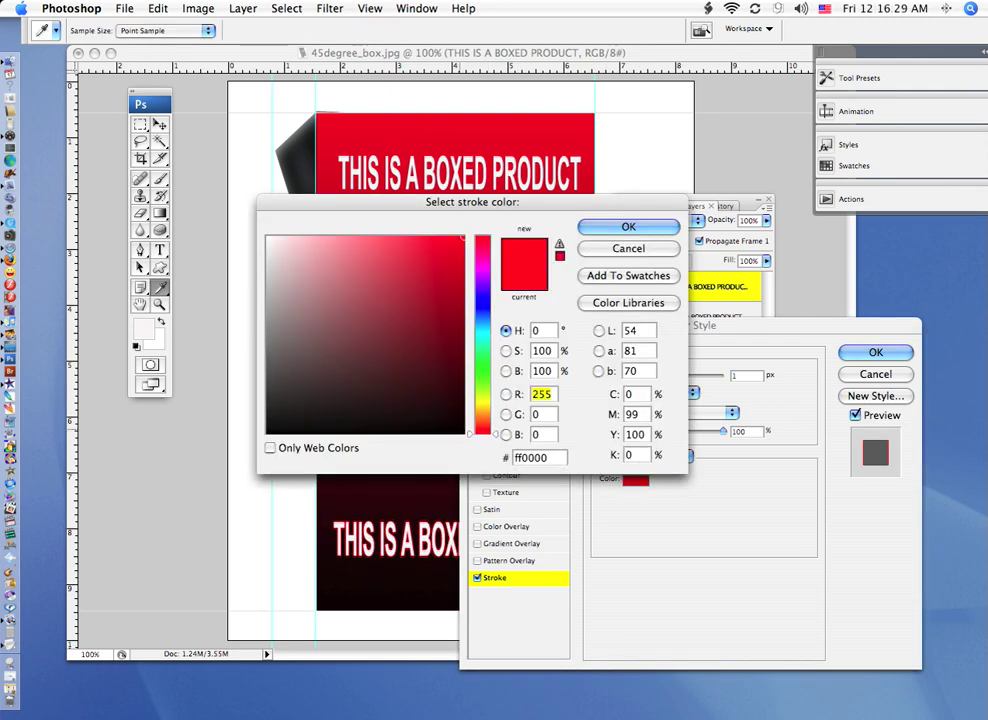
pyautogui.write('5')
pyautogui.press('Return')
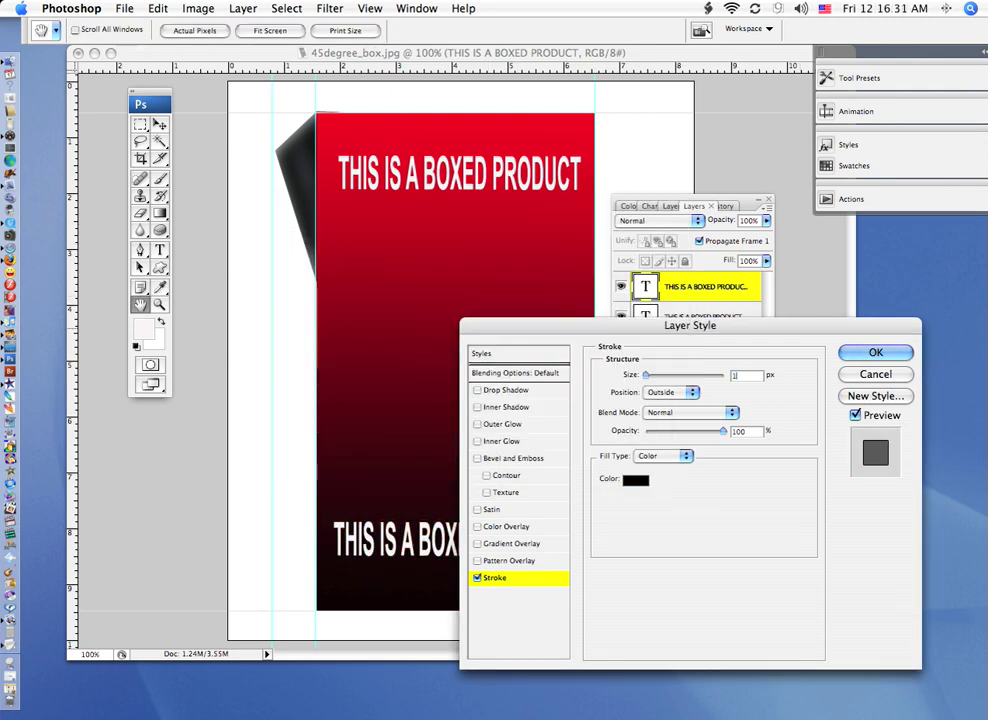
pyautogui.moveTo(690, 325)
pyautogui.mouseDown()
pyautogui.moveTo(691, 271)
pyautogui.moveTo(718, 247)
pyautogui.mouseUp()
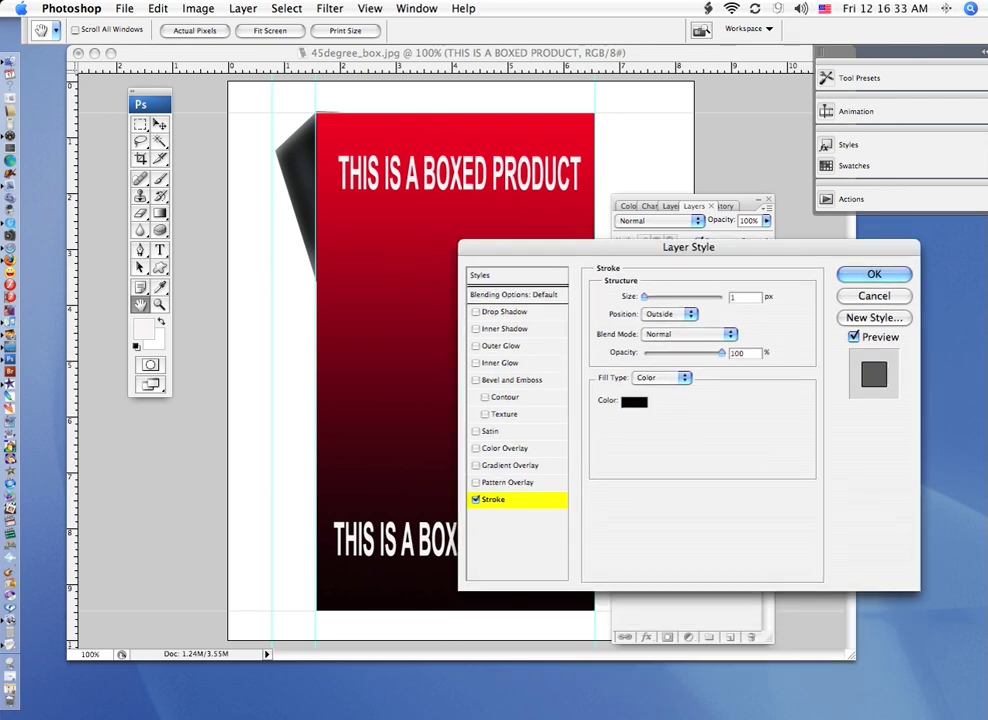
pyautogui.press('Return')
pyautogui.press('v')
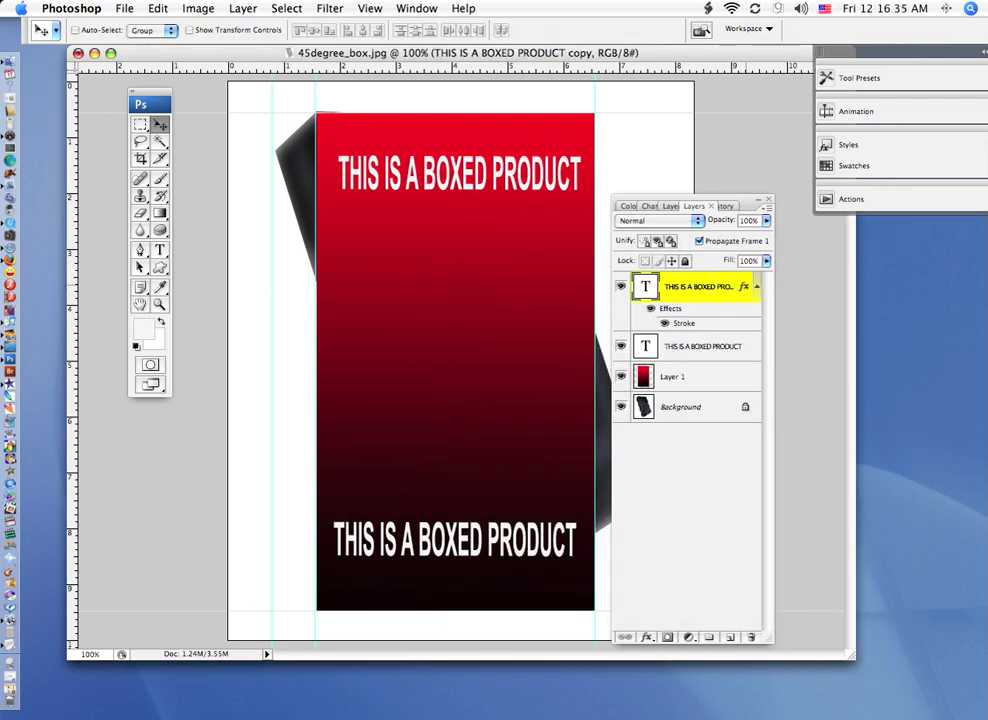
pyautogui.moveTo(743, 287); pyautogui.dragTo(700, 347)
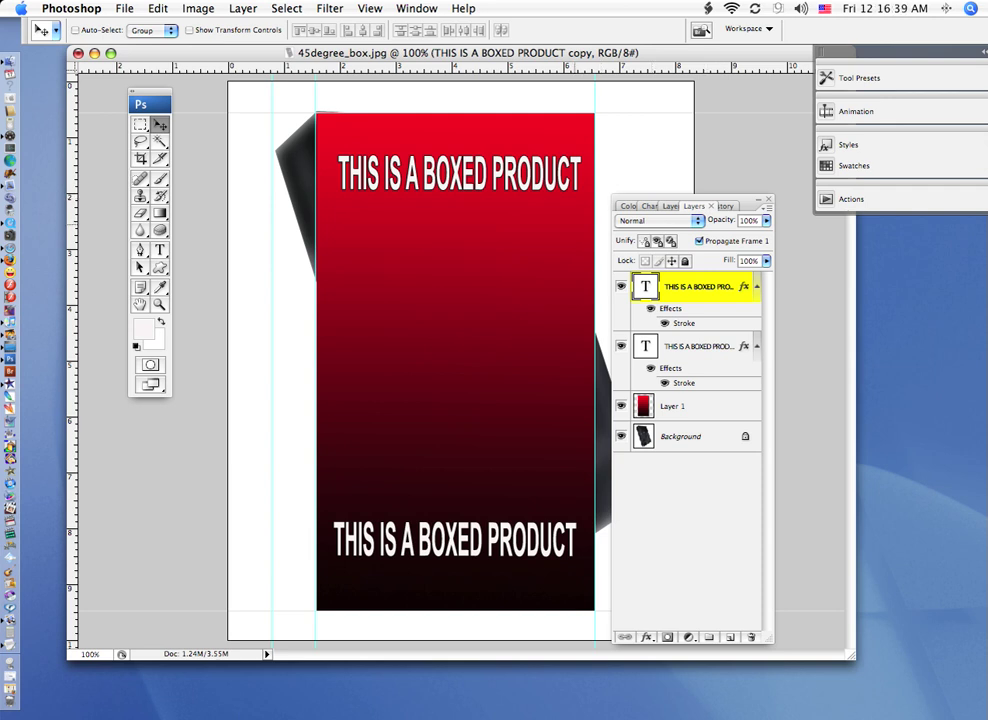
# - Merge the two titles and the gradient rectangle into one layer, hiding the Background during the merge and showing it again
pyautogui.click(621, 436)
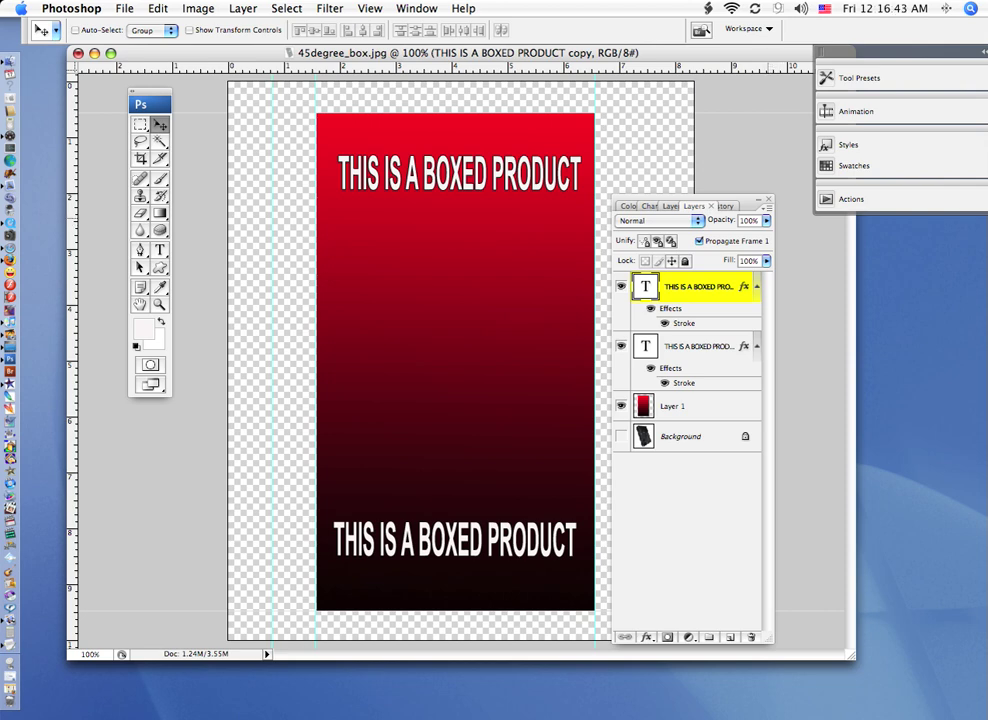
pyautogui.click(766, 207)
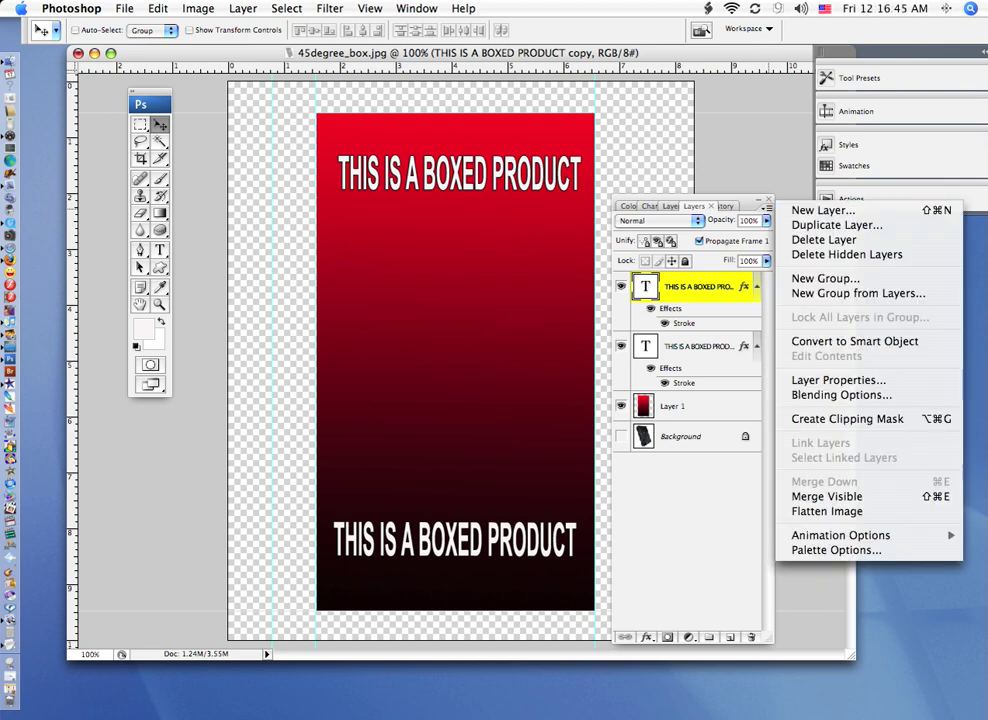
pyautogui.click(827, 497)
pyautogui.press('super+shift+e')
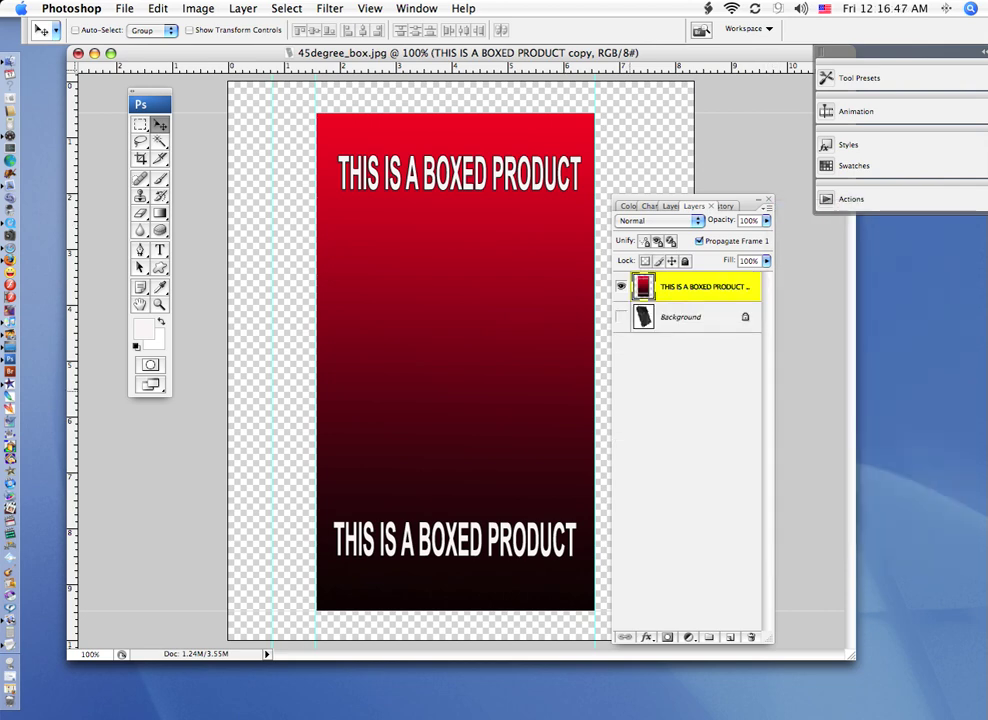
pyautogui.click(620, 316)
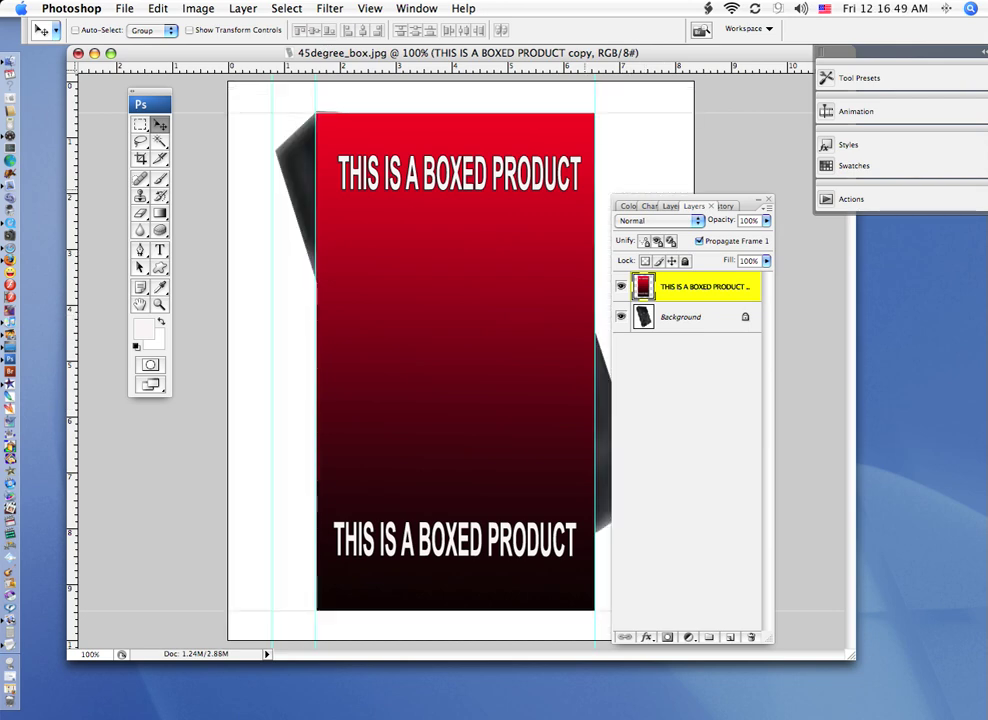
# - Distort the merged cover so its corners match the front face of the box template, and apply the transformation
pyautogui.click(198, 8)
pyautogui.moveTo(158, 8)
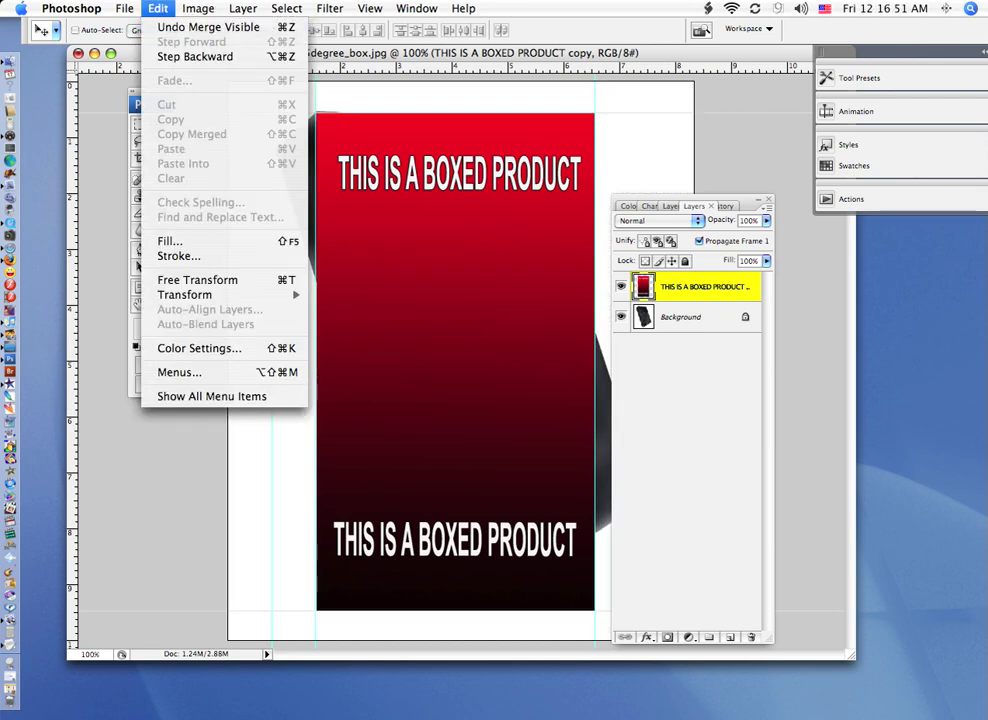
pyautogui.moveTo(185, 295)
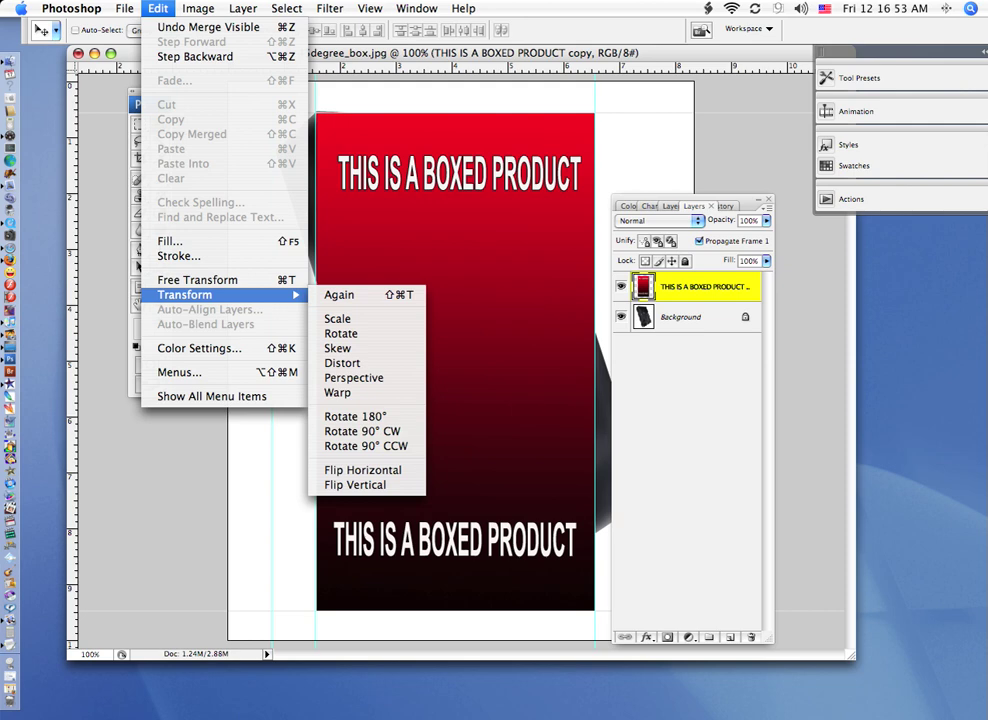
pyautogui.click(342, 363)
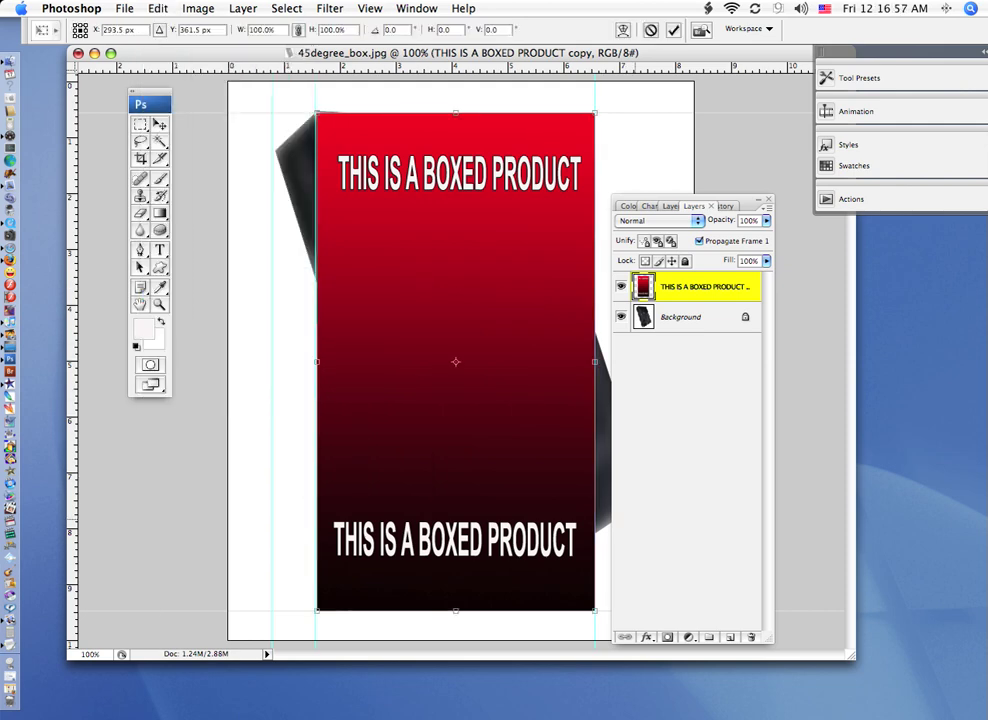
pyautogui.moveTo(690, 200); pyautogui.dragTo(812, 150)
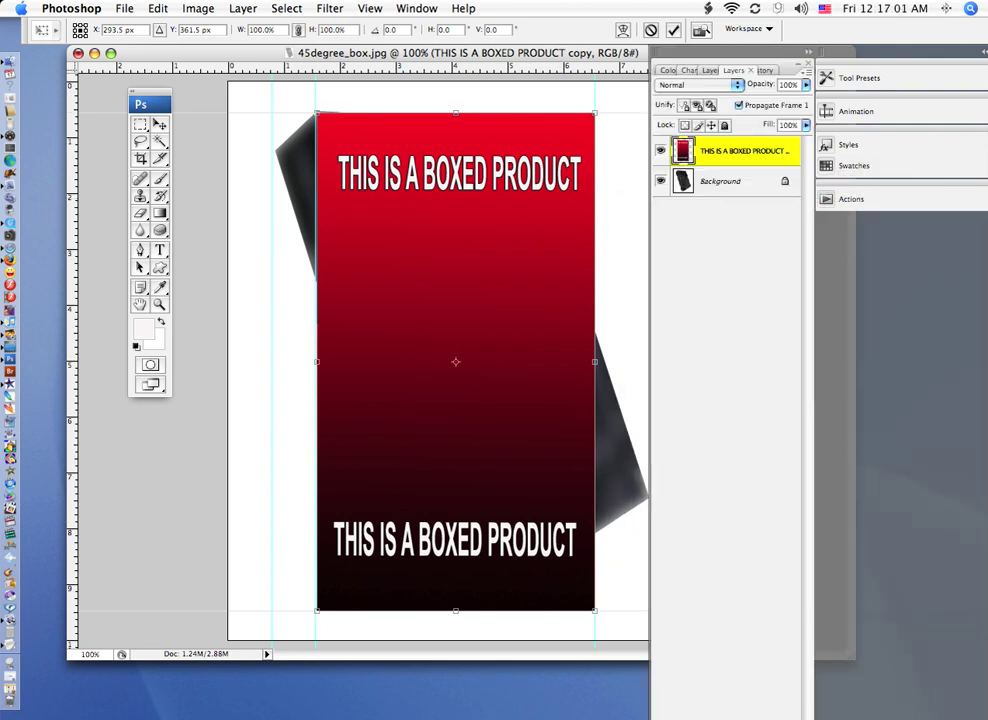
pyautogui.click(808, 52)
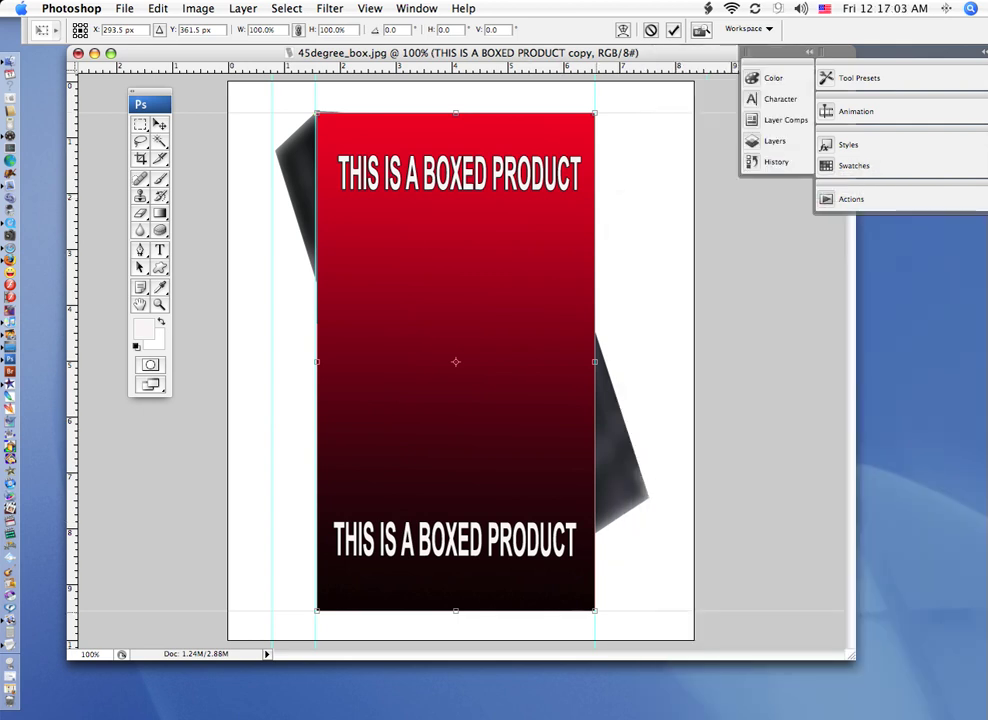
pyautogui.moveTo(594, 610); pyautogui.dragTo(648, 497)
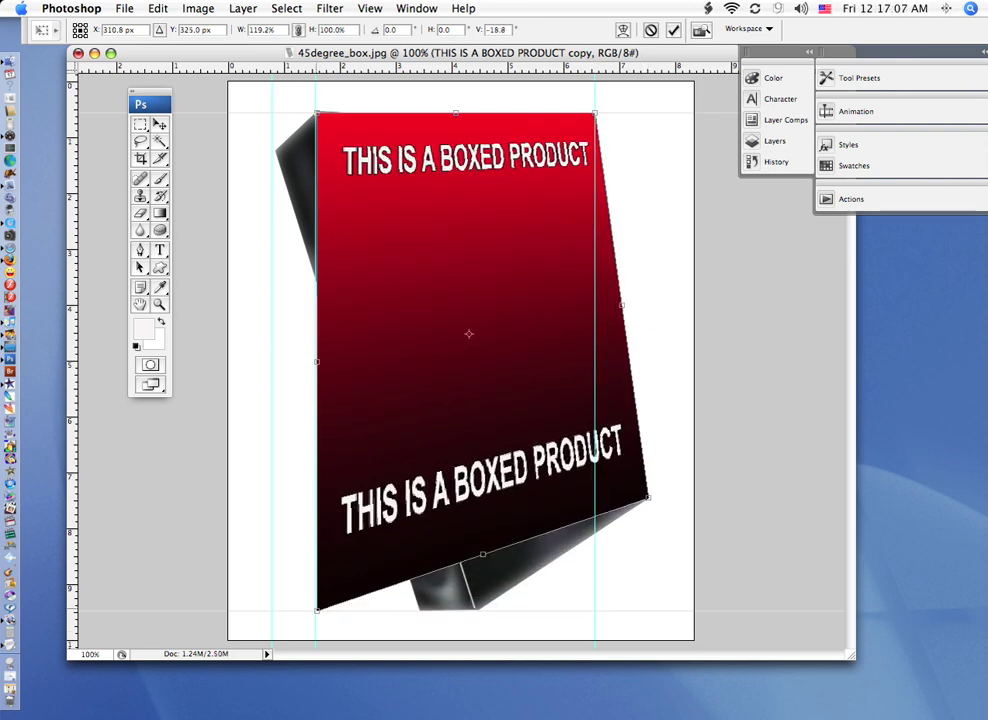
pyautogui.moveTo(317, 610); pyautogui.dragTo(476, 611)
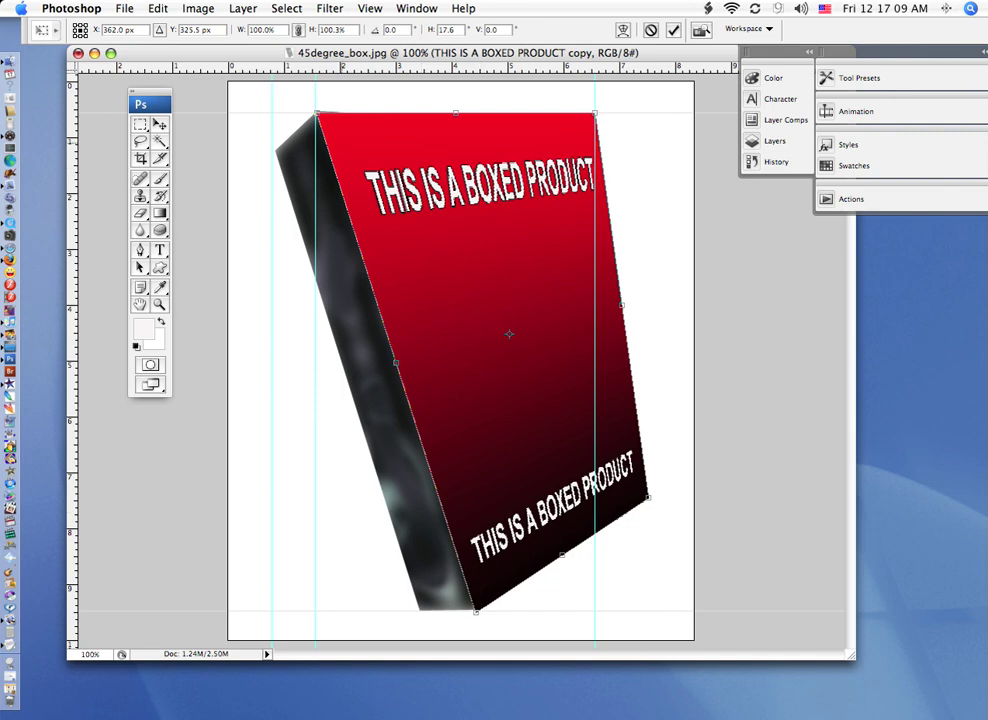
pyautogui.moveTo(594, 113); pyautogui.dragTo(528, 121)
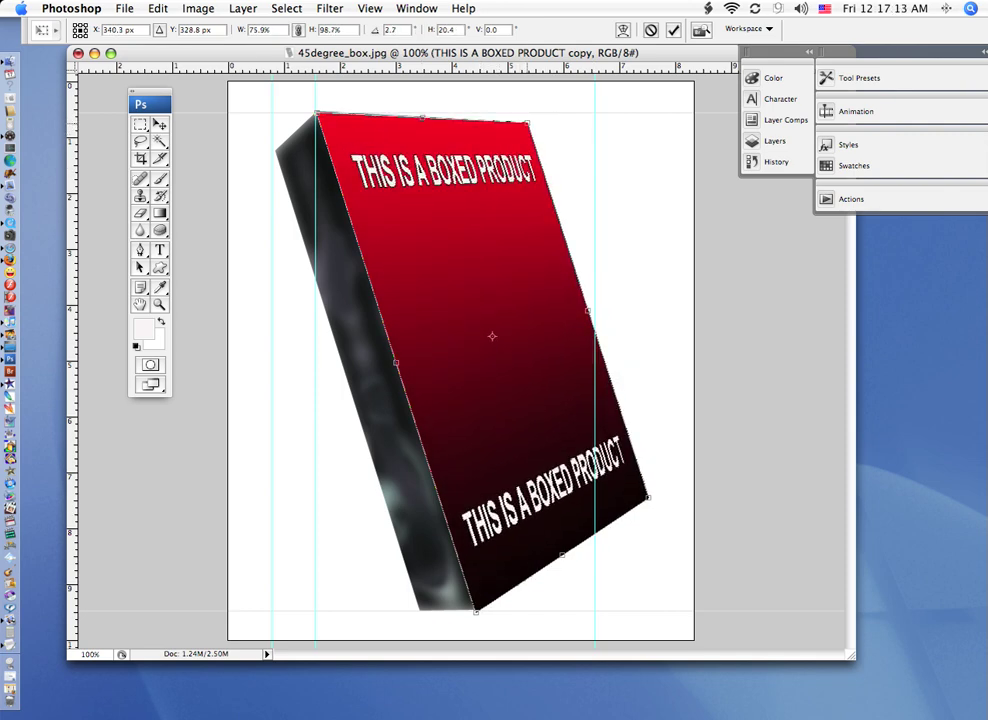
pyautogui.press('Return')
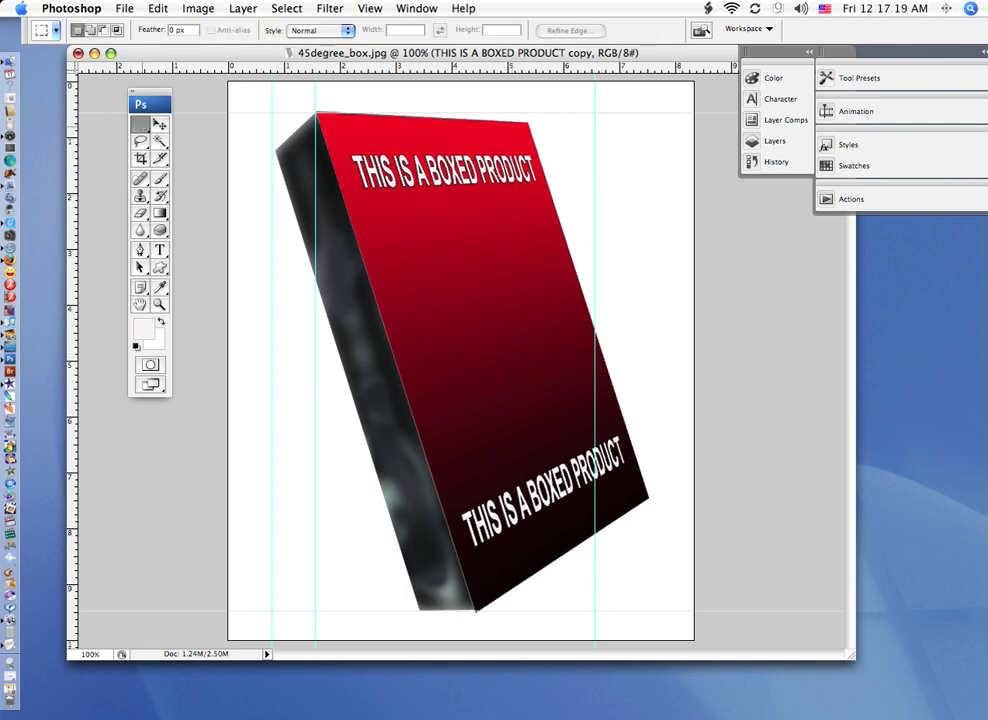
# - Select the narrow full-height strip between the two left guides and sample the cover's red as background and near-black as foreground color
pyautogui.press('m')
pyautogui.moveTo(270, 112); pyautogui.dragTo(316, 609)
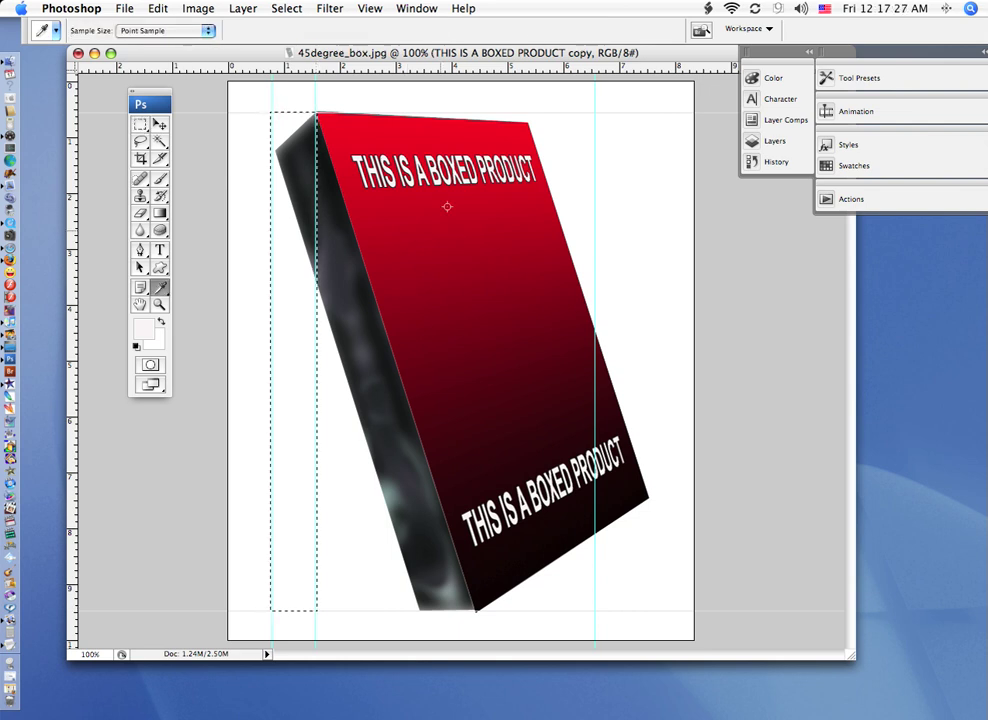
pyautogui.click(388, 125)
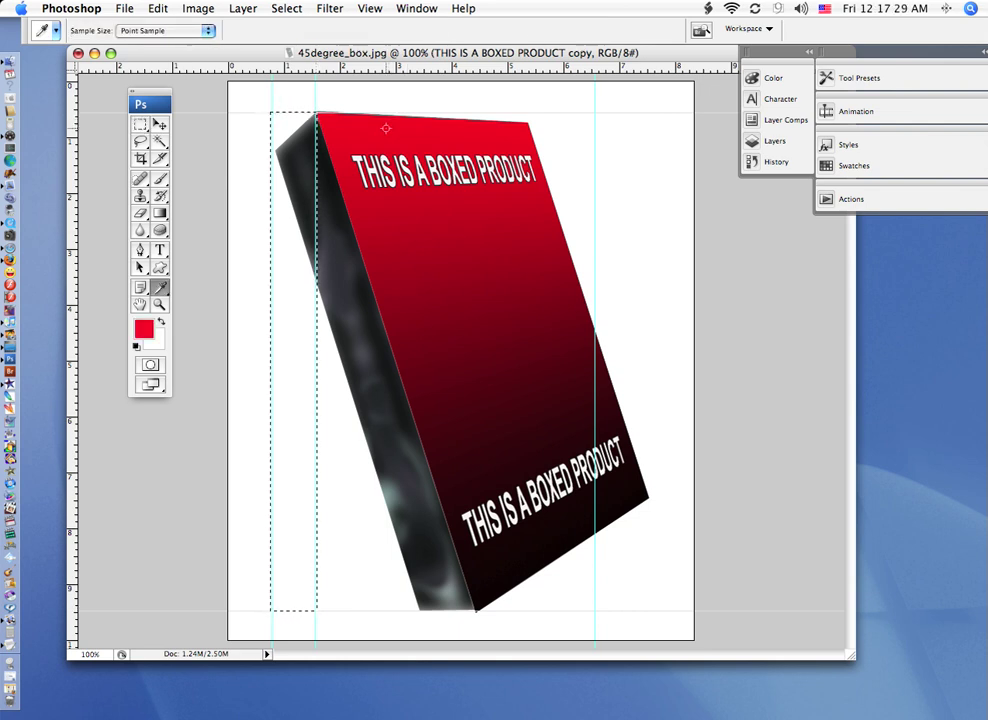
pyautogui.press('x')
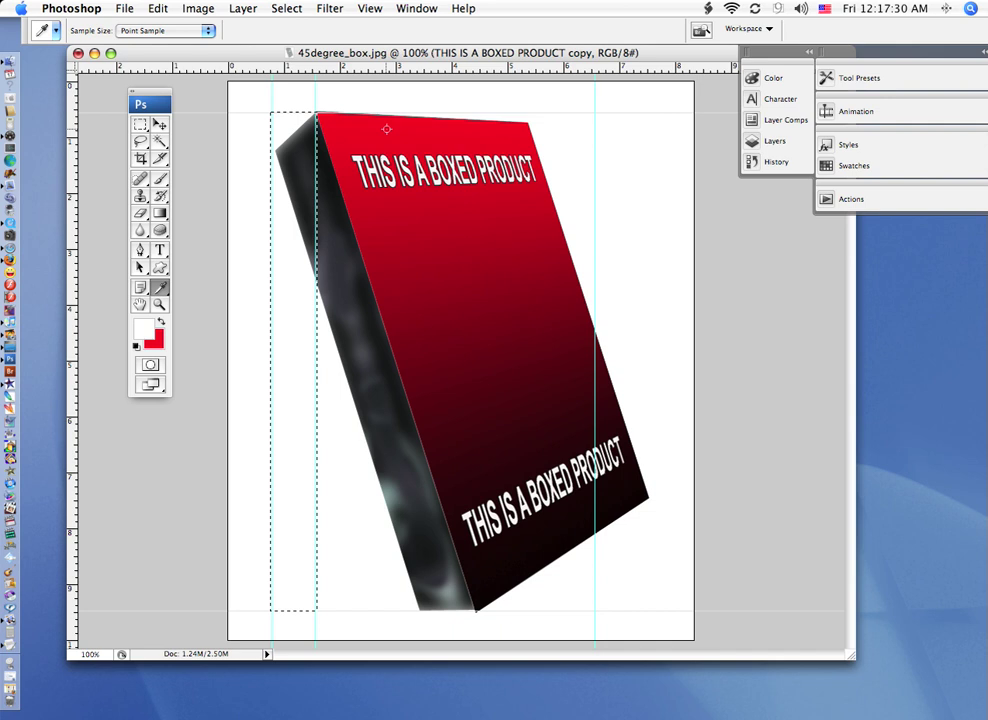
pyautogui.click(520, 563)
# - Create a layer named SPINE, fill the selected strip with a vertical gradient from near-black at its bottom to red at its top, and deselect
pyautogui.click(160, 213)
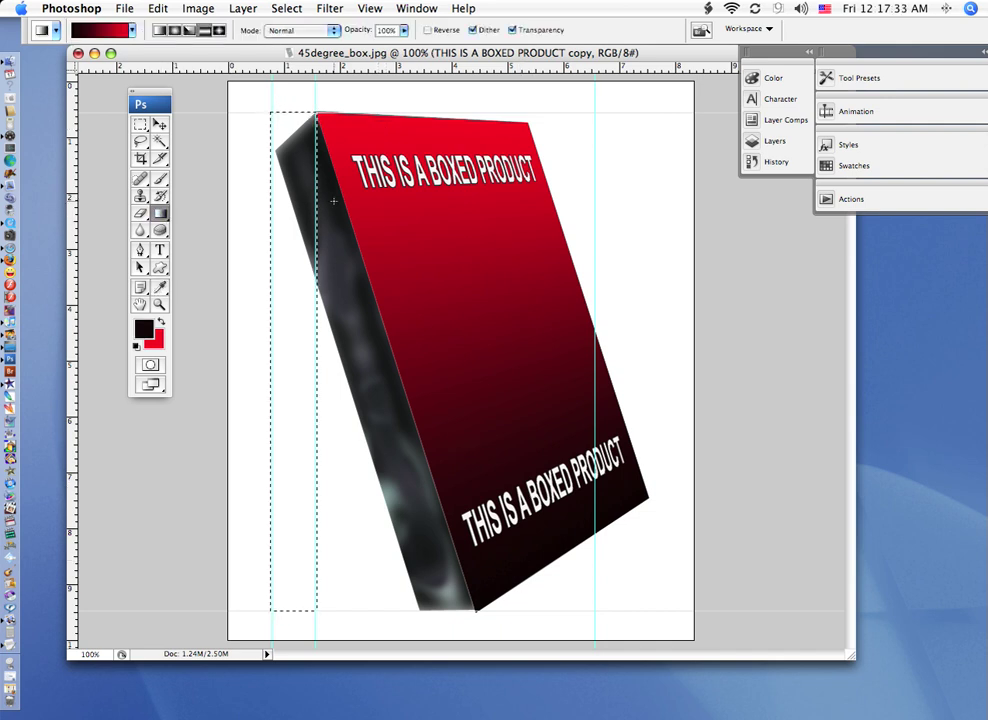
pyautogui.press('super+shift+n')
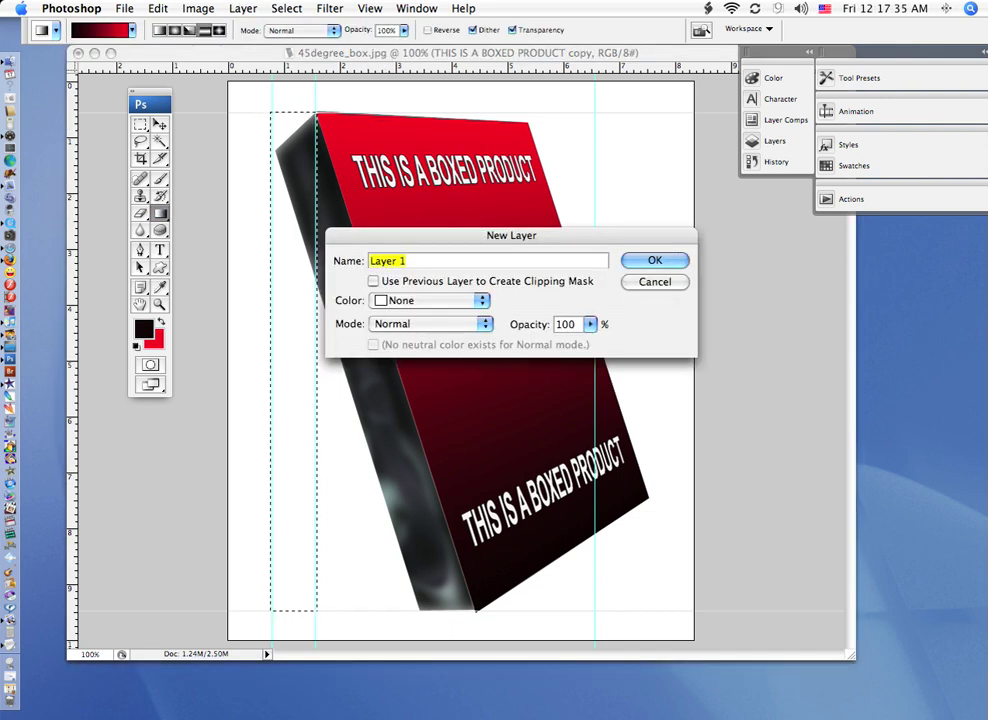
pyautogui.write('SPINE')
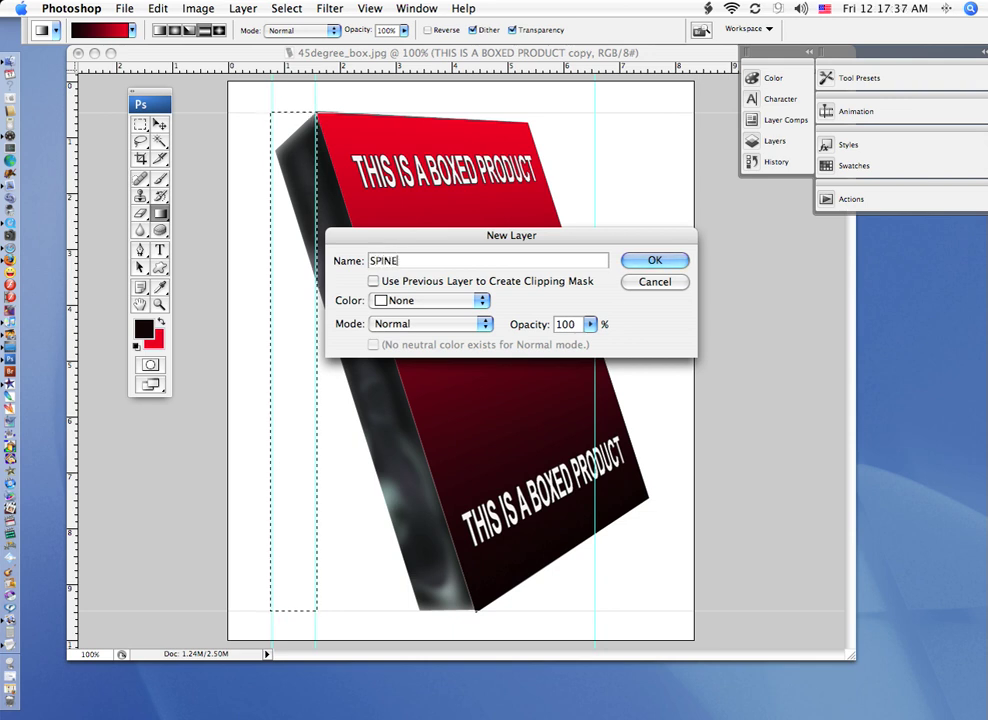
pyautogui.press('Return')
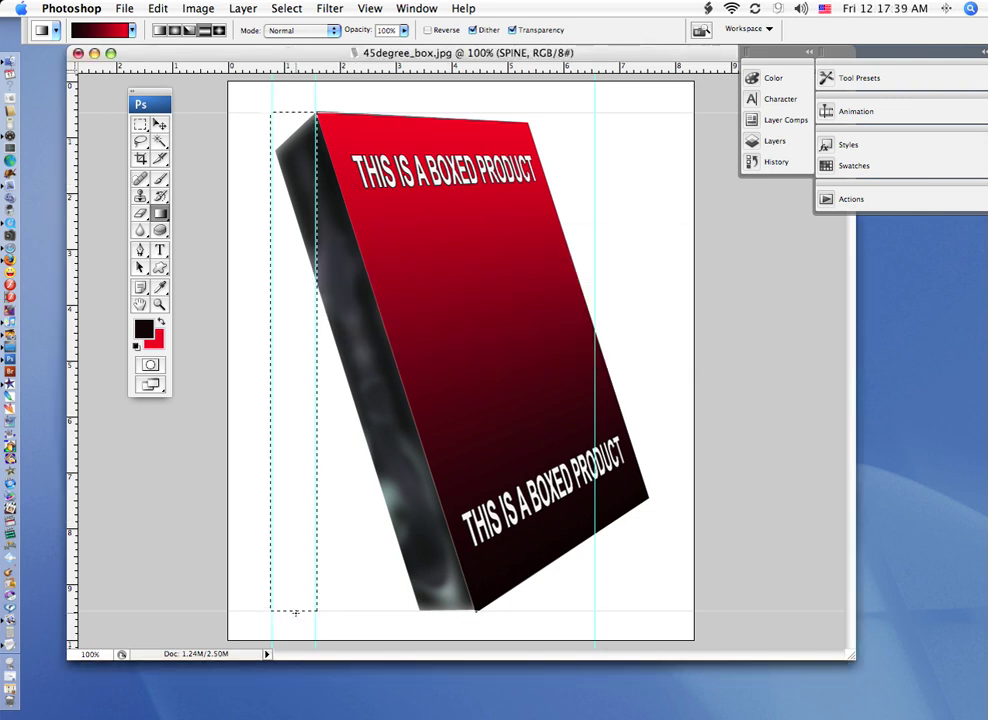
pyautogui.moveTo(295, 612); pyautogui.dragTo(288, 108)
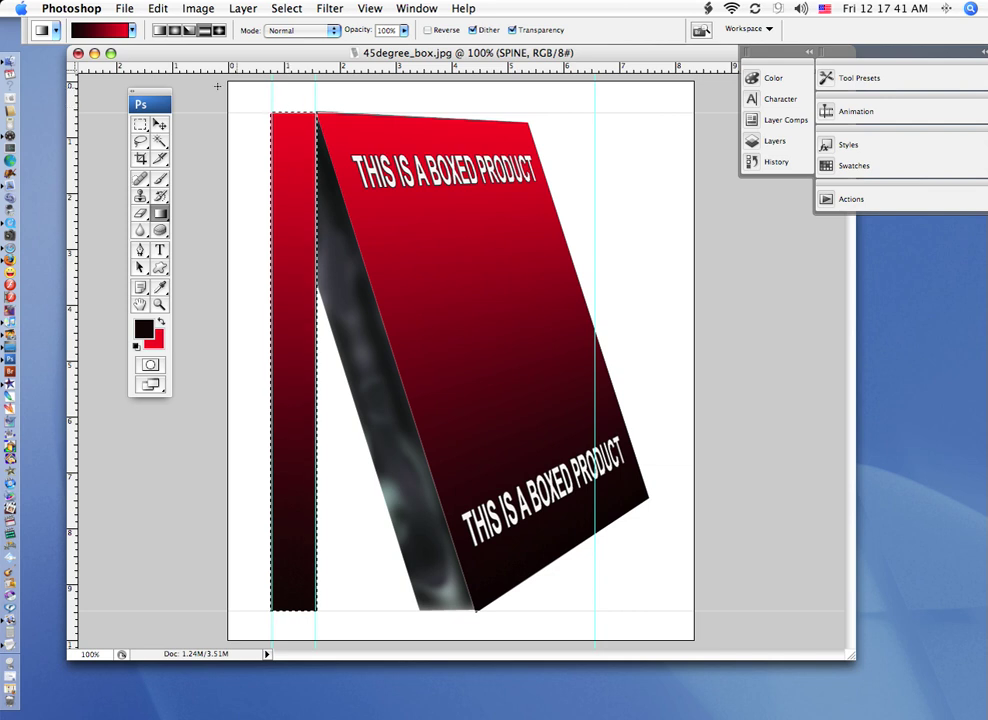
pyautogui.press('super+d')
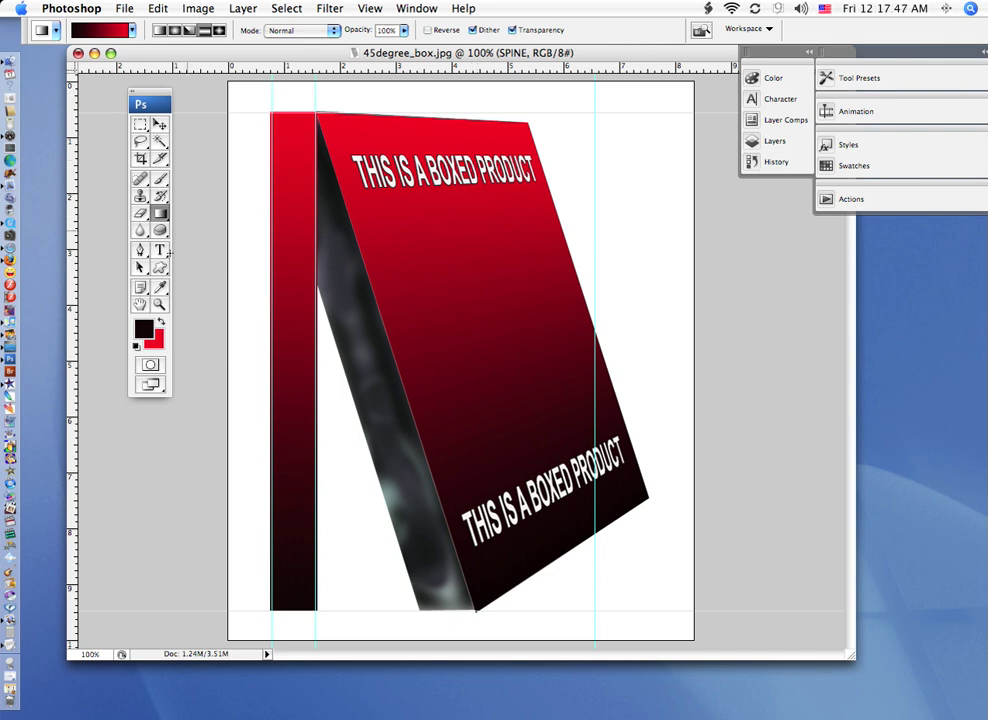
# - Set the Type tool's text color to near-white #f8f3f3
pyautogui.click(160, 250)
pyautogui.click(490, 31)
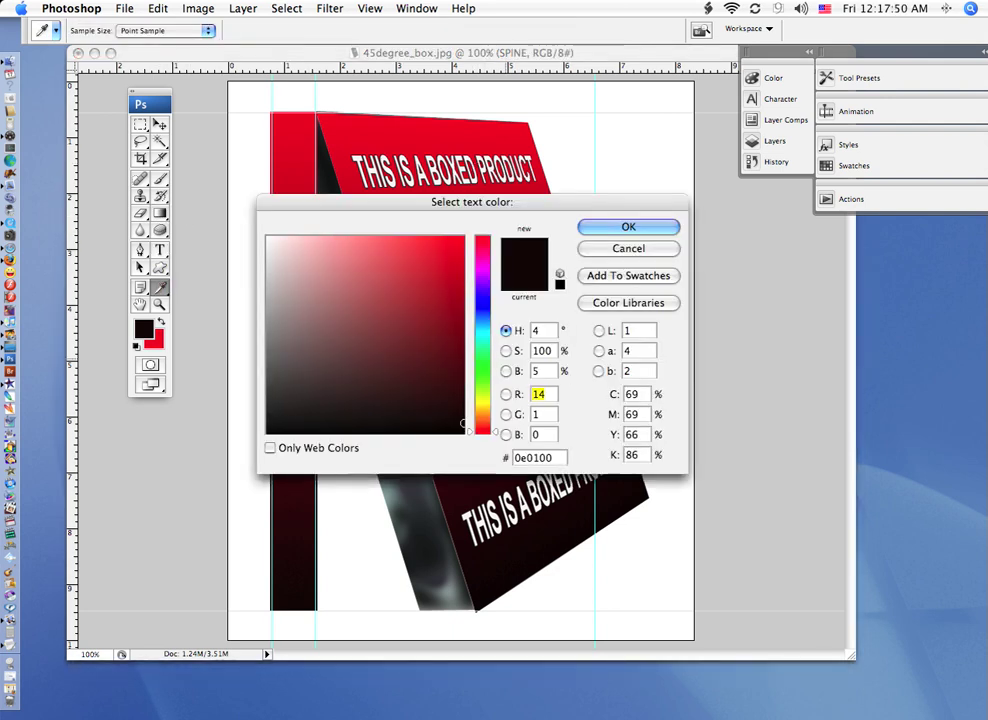
pyautogui.click(269, 241)
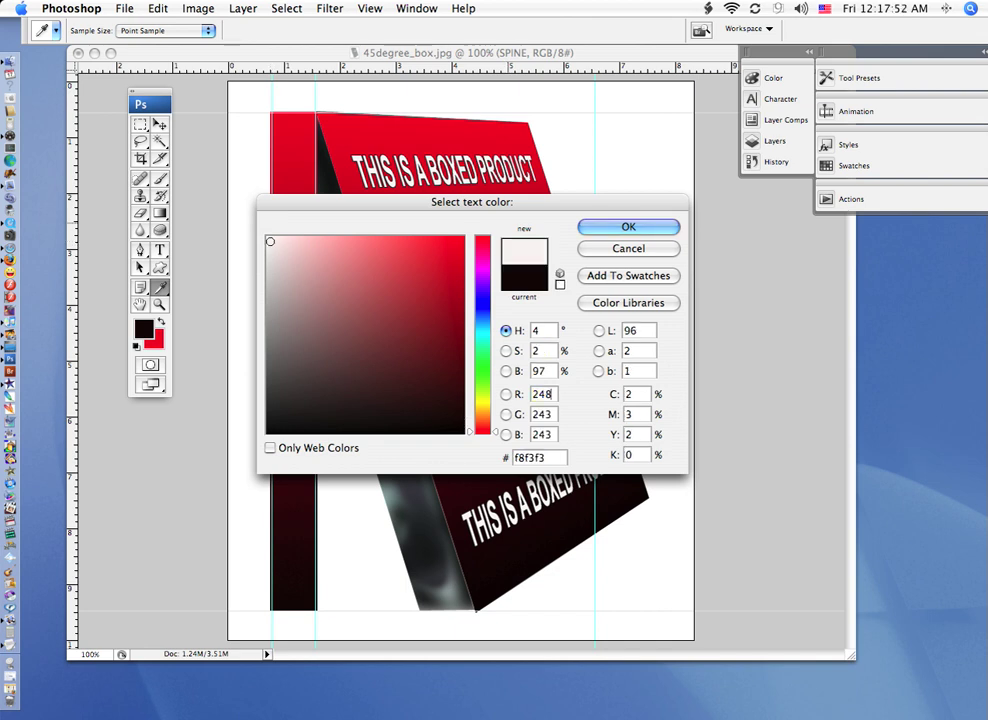
pyautogui.click(628, 227)
# - Add the text BOXED PRODUCT in Arial Bold over the upper part of the spine strip and enlarge it to about 81.8 pt
pyautogui.click(775, 141)
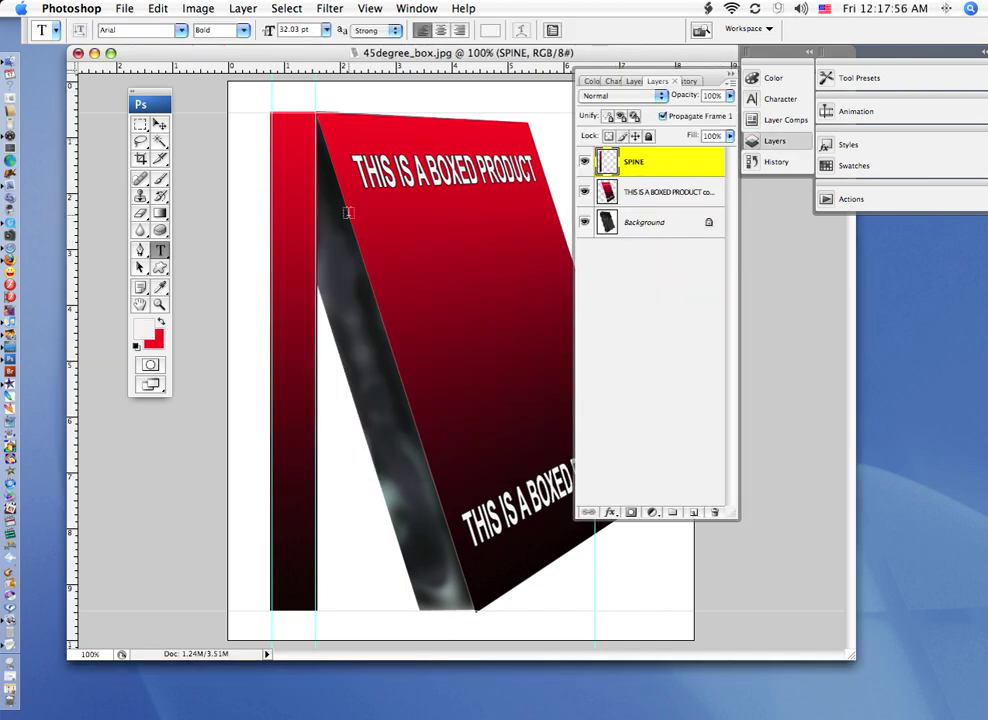
pyautogui.click(269, 163)
pyautogui.write('B')
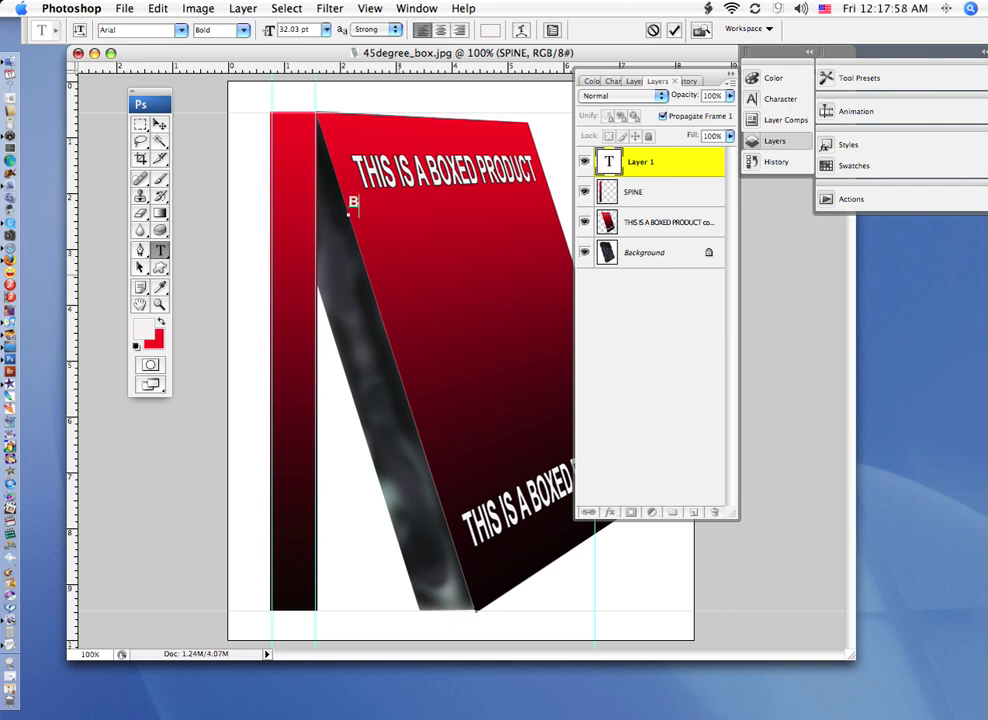
pyautogui.write('OXED PRODUCT')
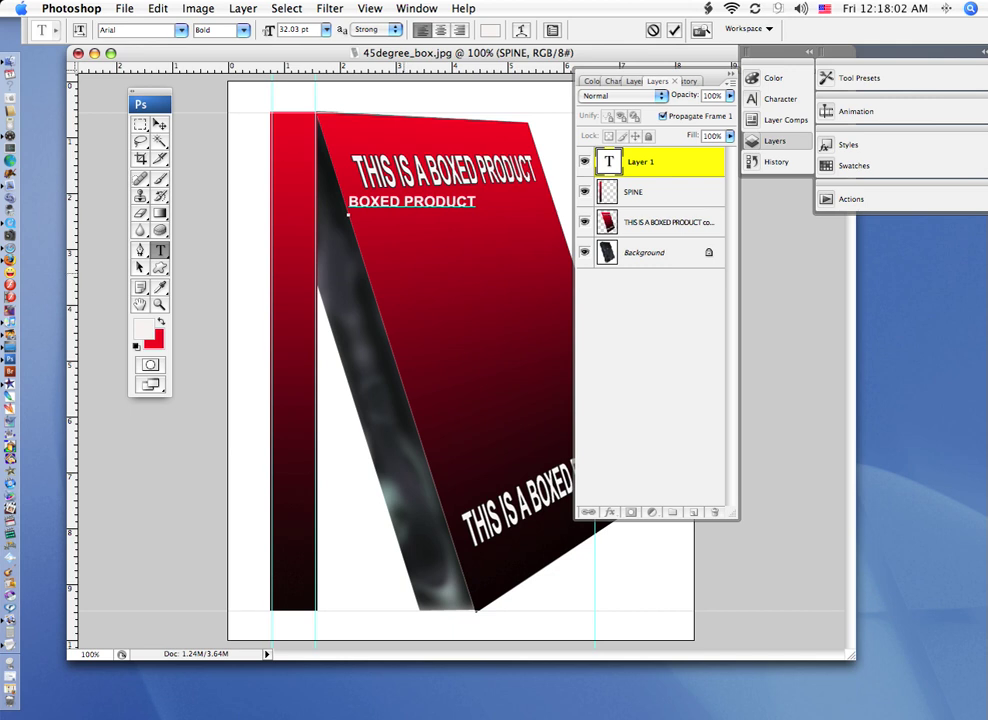
pyautogui.moveTo(412, 212); pyautogui.dragTo(346, 225)
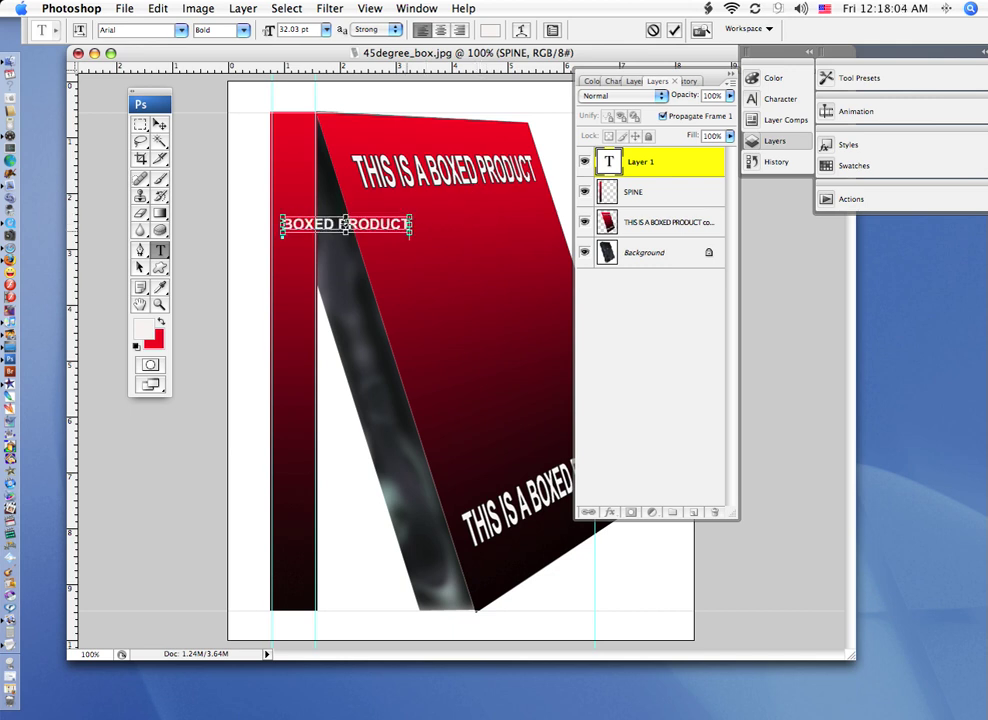
pyautogui.moveTo(409, 233); pyautogui.dragTo(503, 256)
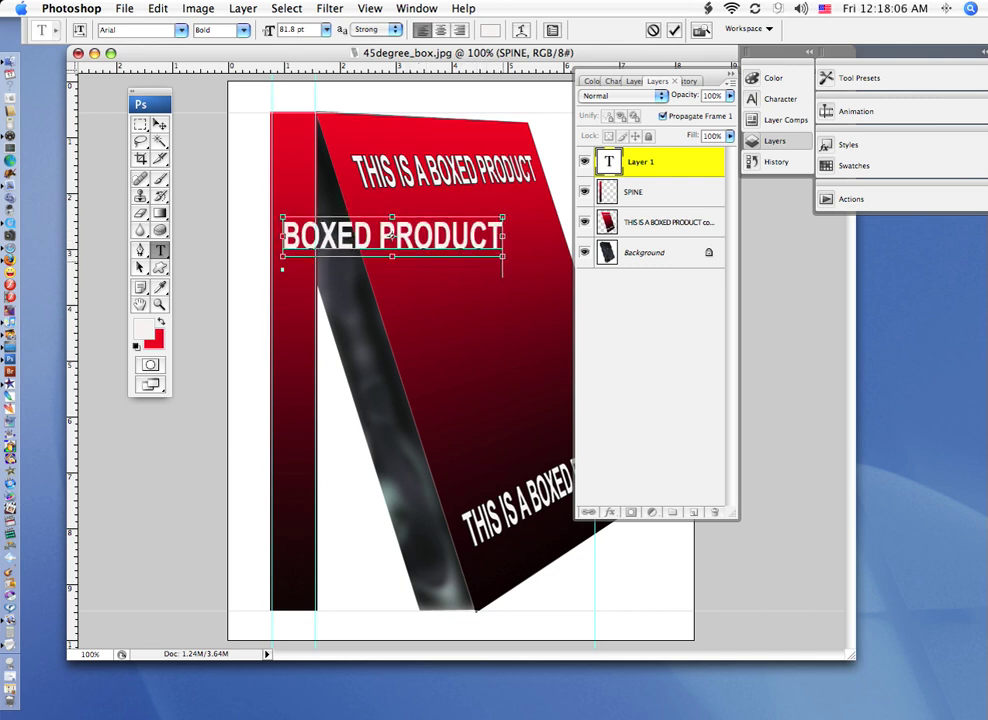
pyautogui.click(160, 124)
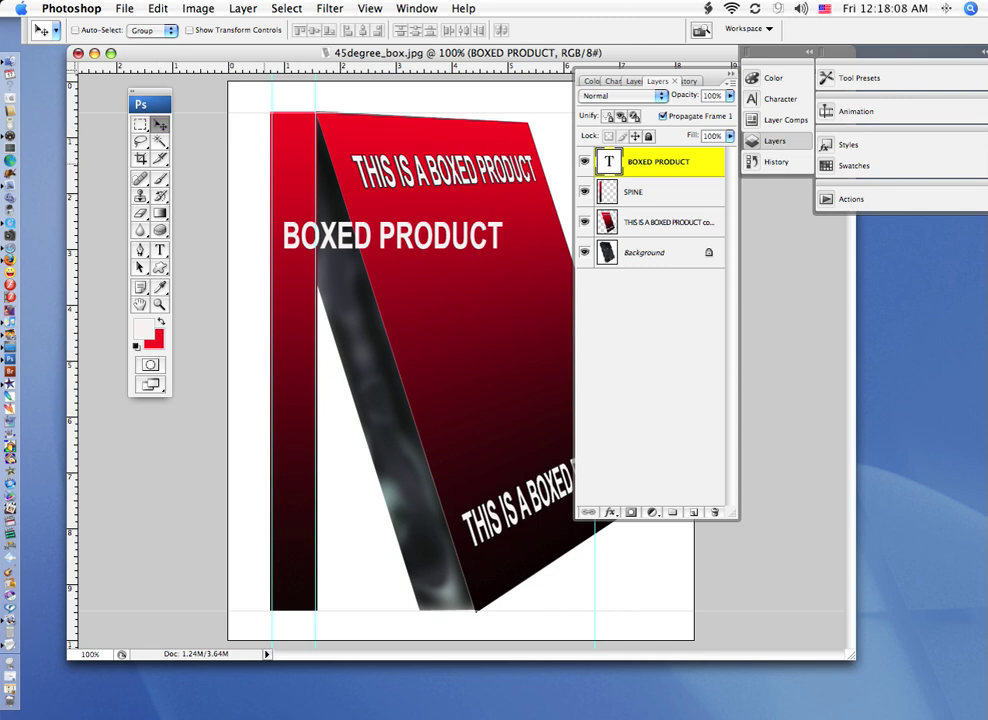
# - Rotate the BOXED PRODUCT text vertical so it reads downward, place it on the spine strip, lengthen it, and apply the transformation
pyautogui.press('super+t')
pyautogui.moveTo(505, 260); pyautogui.dragTo(395, 347)
pyautogui.moveTo(395, 235); pyautogui.dragTo(297, 307)
pyautogui.moveTo(316, 436); pyautogui.dragTo(305, 506)
pyautogui.press('Return')
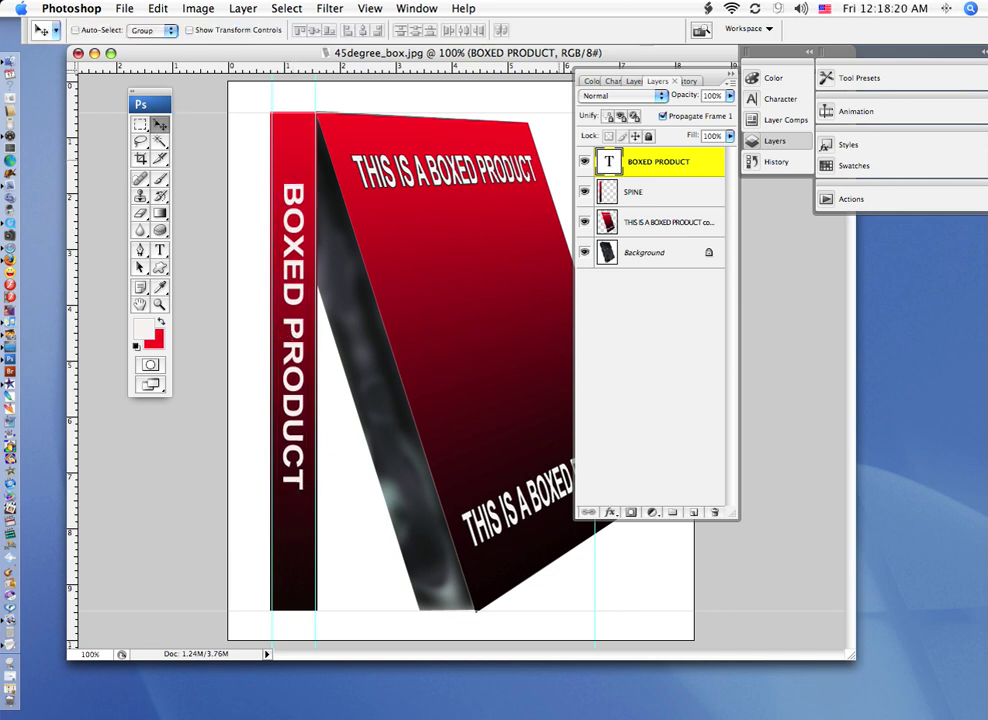
# - Give the BOXED PRODUCT text a 1 px outside stroke in near-black #060000
pyautogui.click(611, 512)
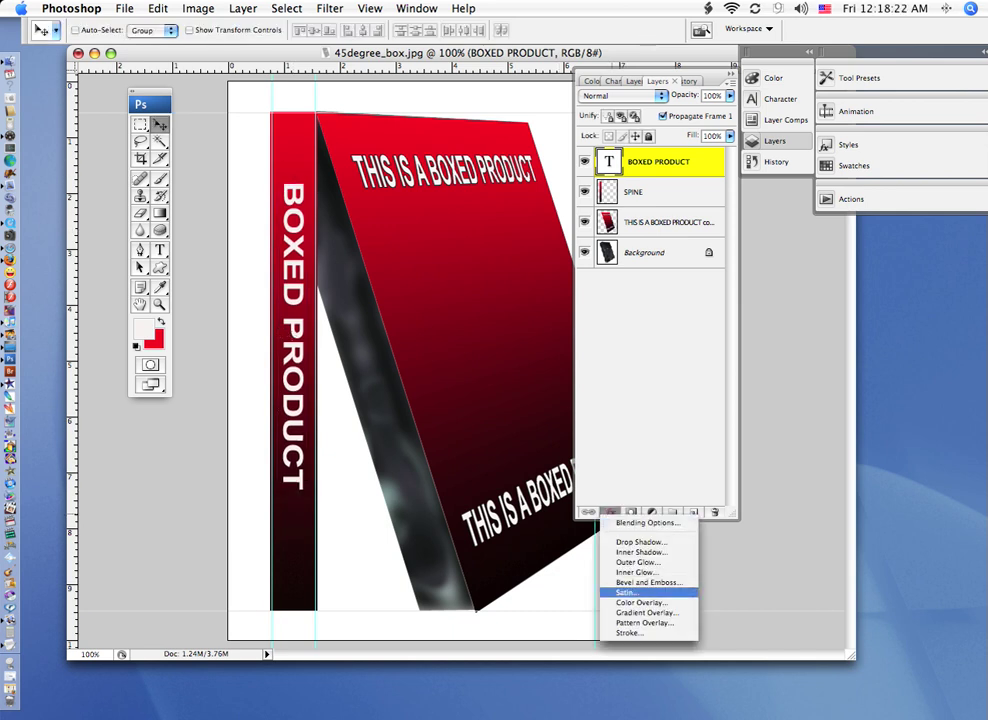
pyautogui.click(630, 633)
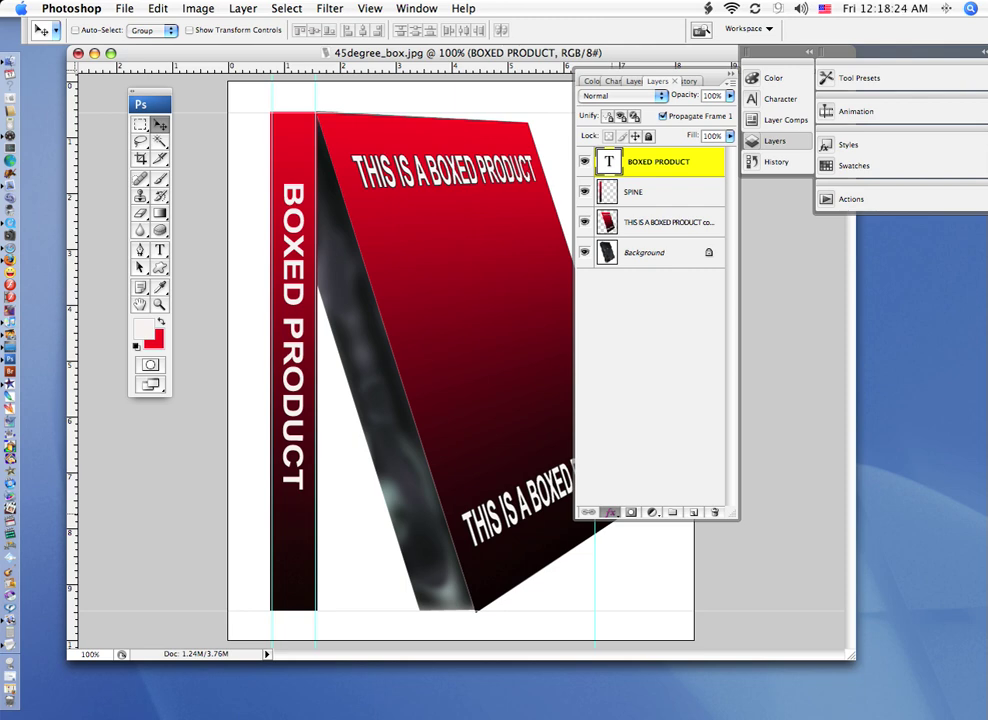
pyautogui.click(635, 400)
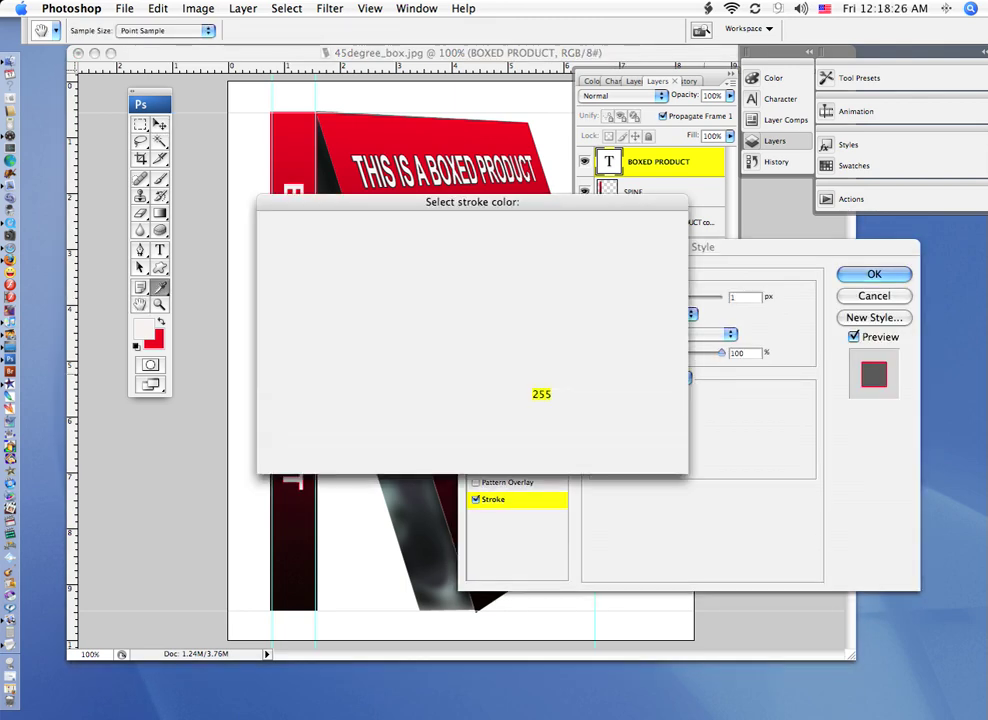
pyautogui.write('6')
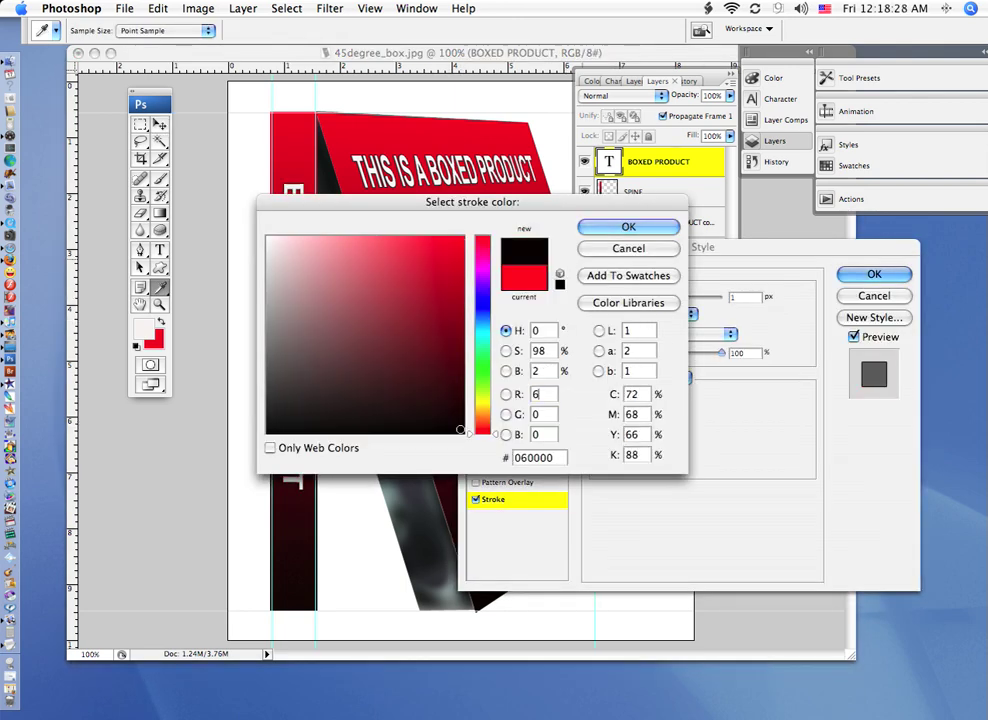
pyautogui.press('Return')
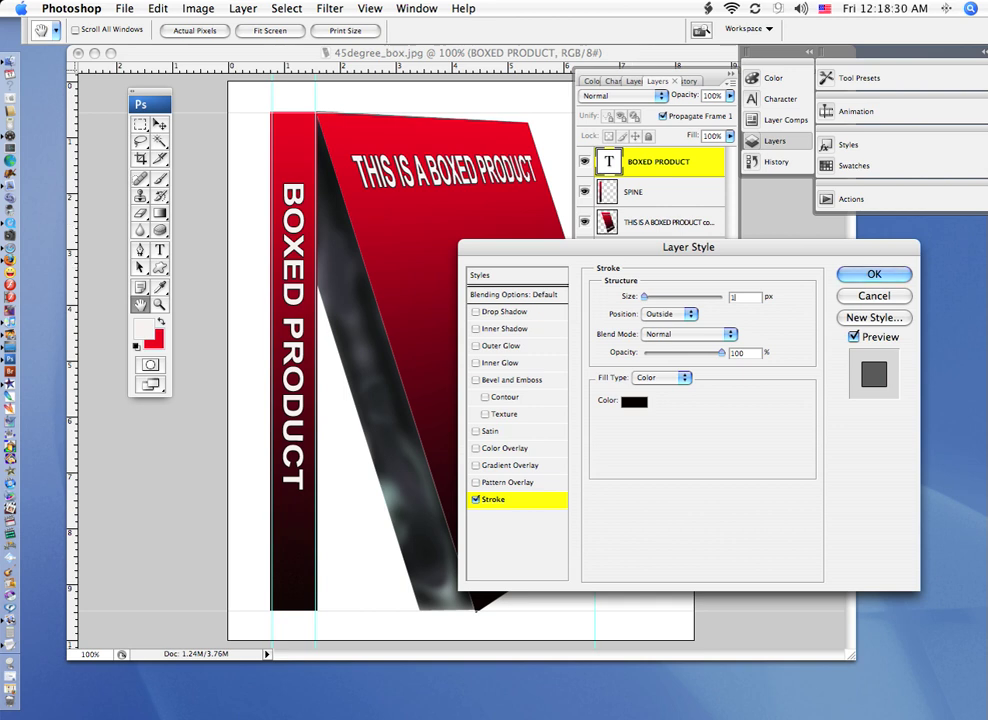
pyautogui.press('Return')
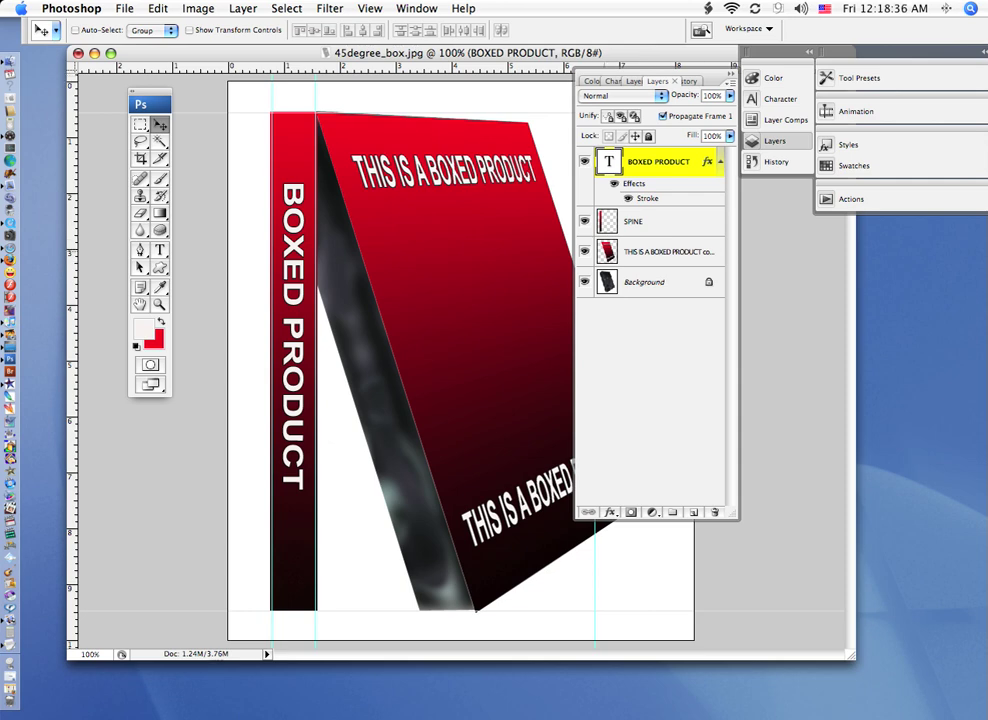
# - Merge the BOXED PRODUCT text with the SPINE layer, keeping the cover and Background layers hidden during the merge and showing them again
pyautogui.moveTo(585, 252); pyautogui.dragTo(585, 282)
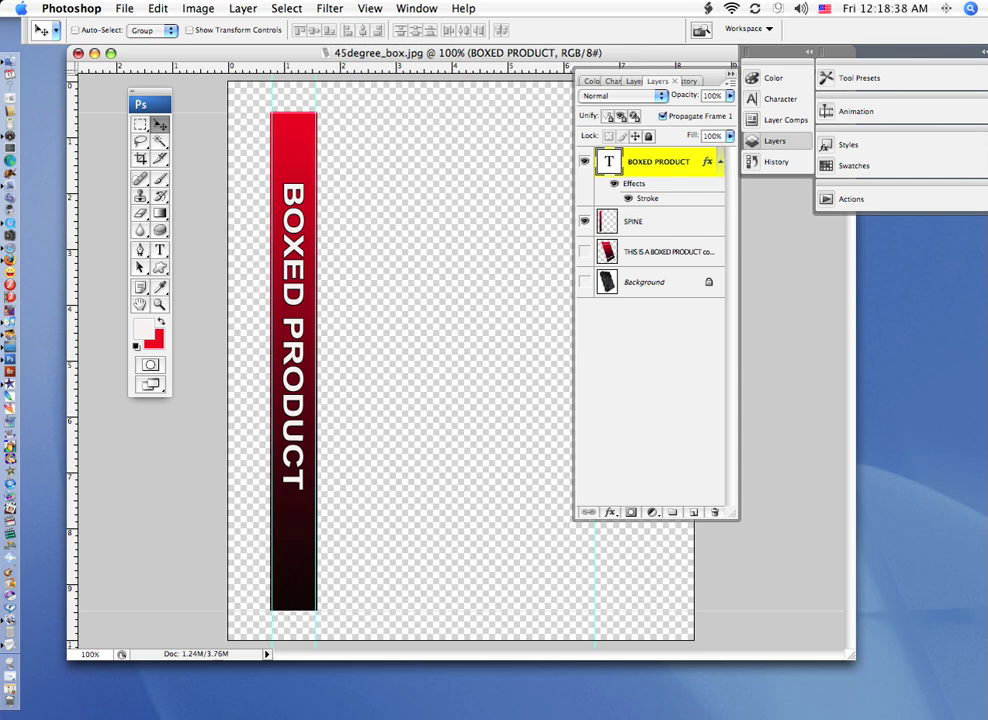
pyautogui.click(731, 84)
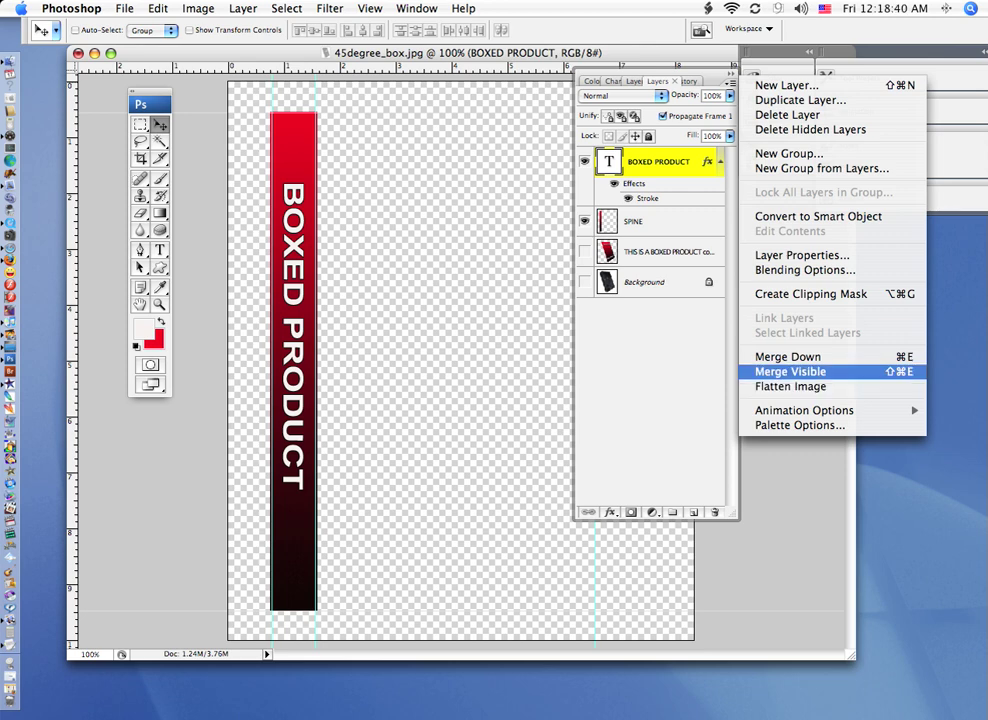
pyautogui.click(791, 372)
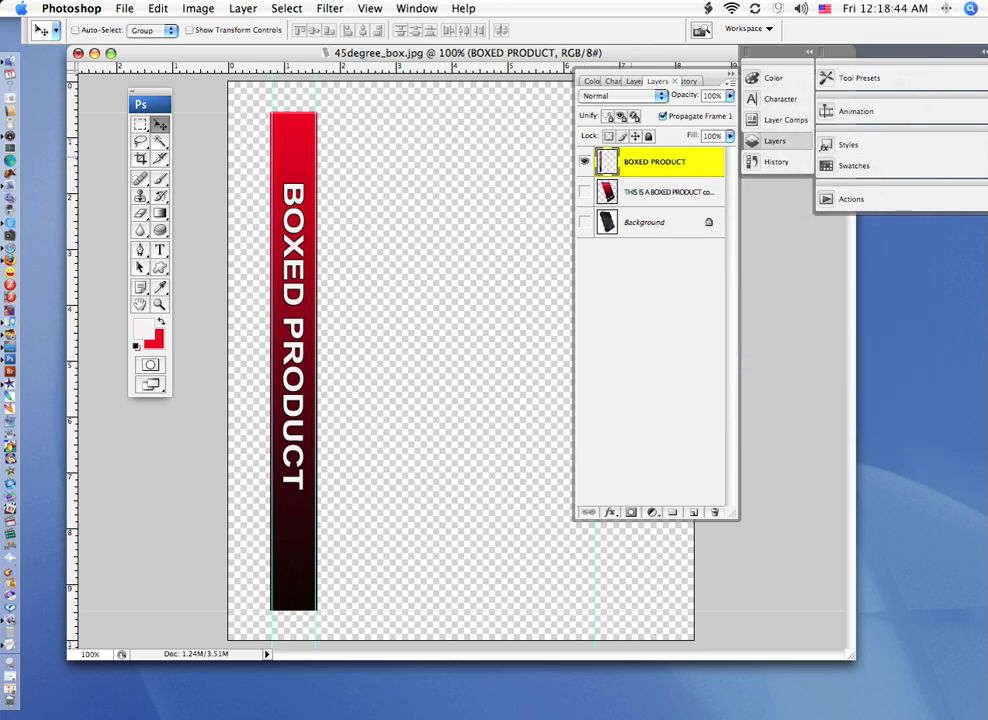
pyautogui.click(585, 192)
pyautogui.click(584, 221)
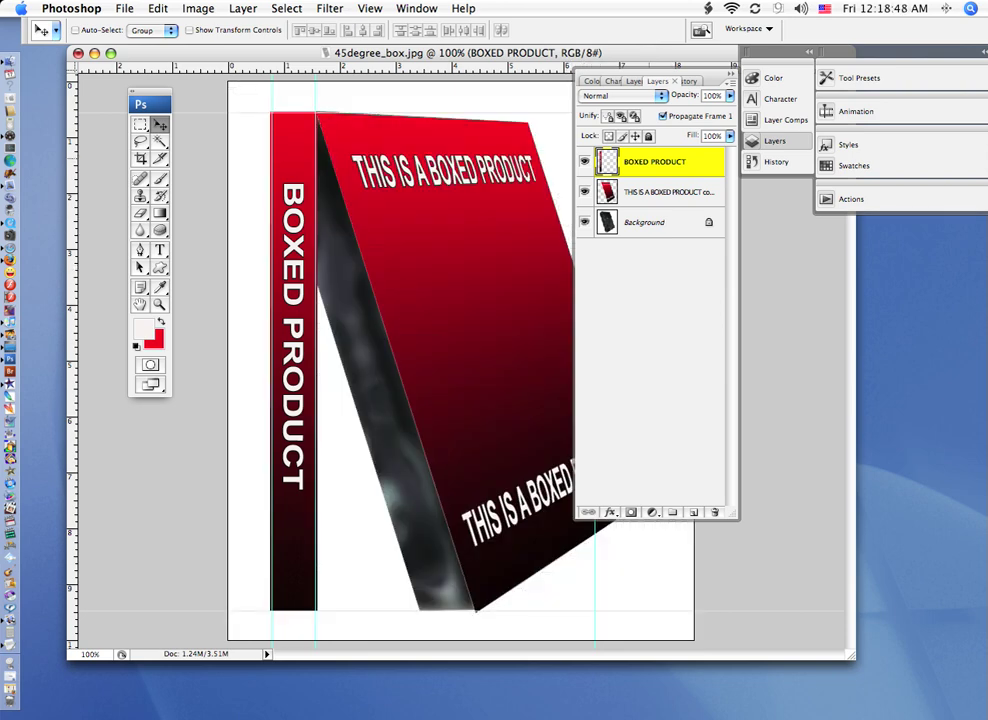
# - Rename the merged BOXED PRODUCT layer as SPINE
pyautogui.rightClick(645, 158)
pyautogui.click(700, 160)
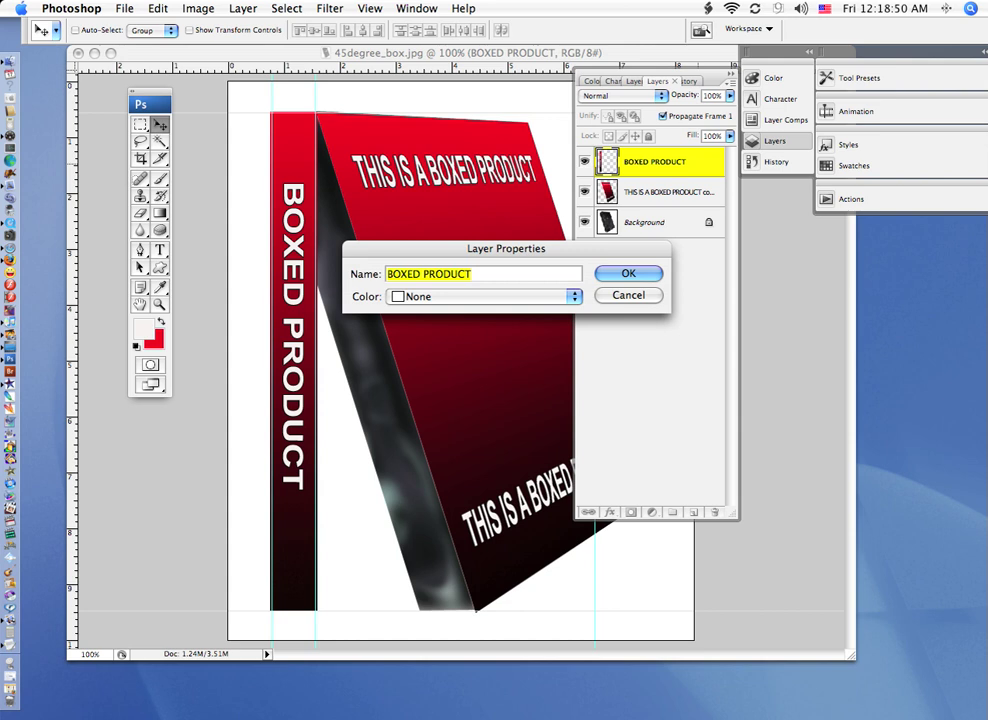
pyautogui.write('SPINE')
pyautogui.press('Return')
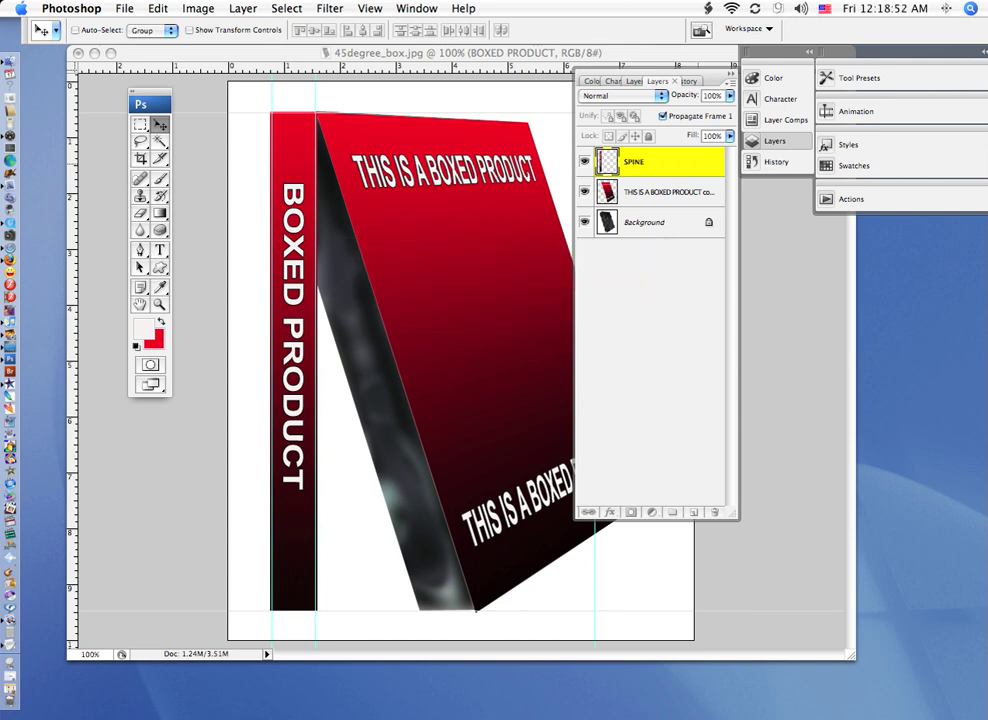
# - Transform the SPINE layer so its corners match the side face of the box template, and apply the transformation
pyautogui.click(157, 8)
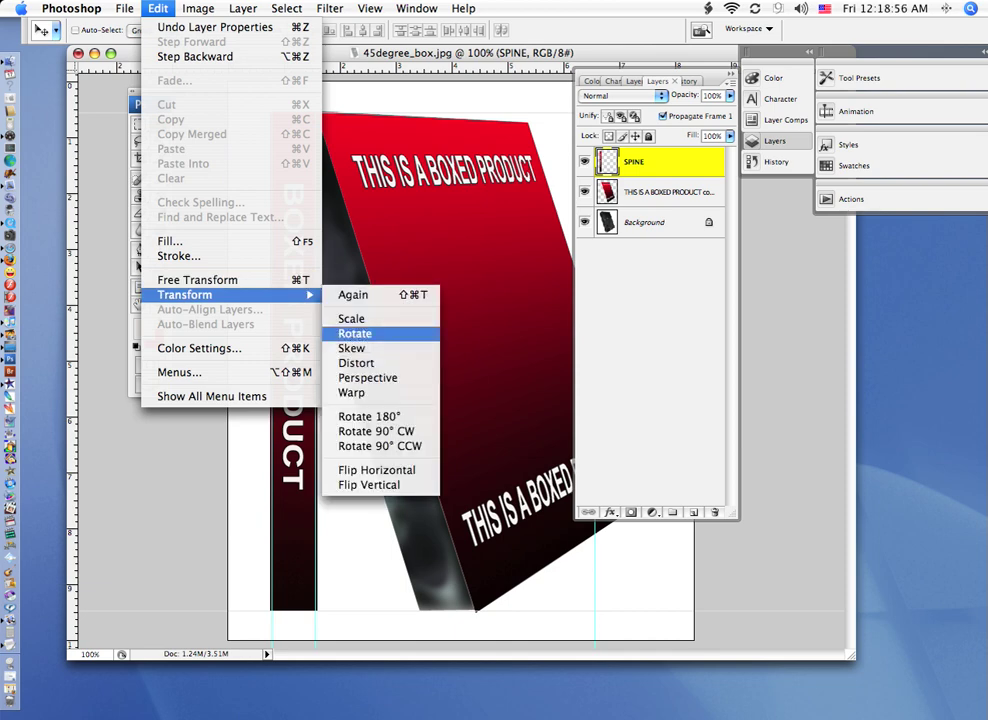
pyautogui.click(365, 334)
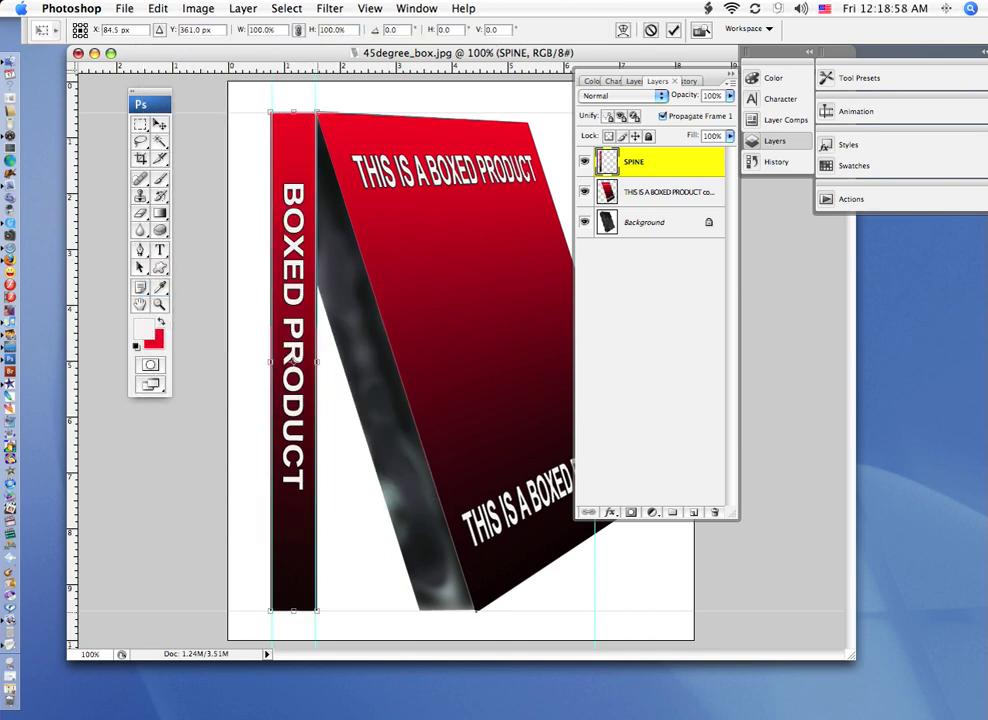
pyautogui.moveTo(316, 611); pyautogui.dragTo(475, 613)
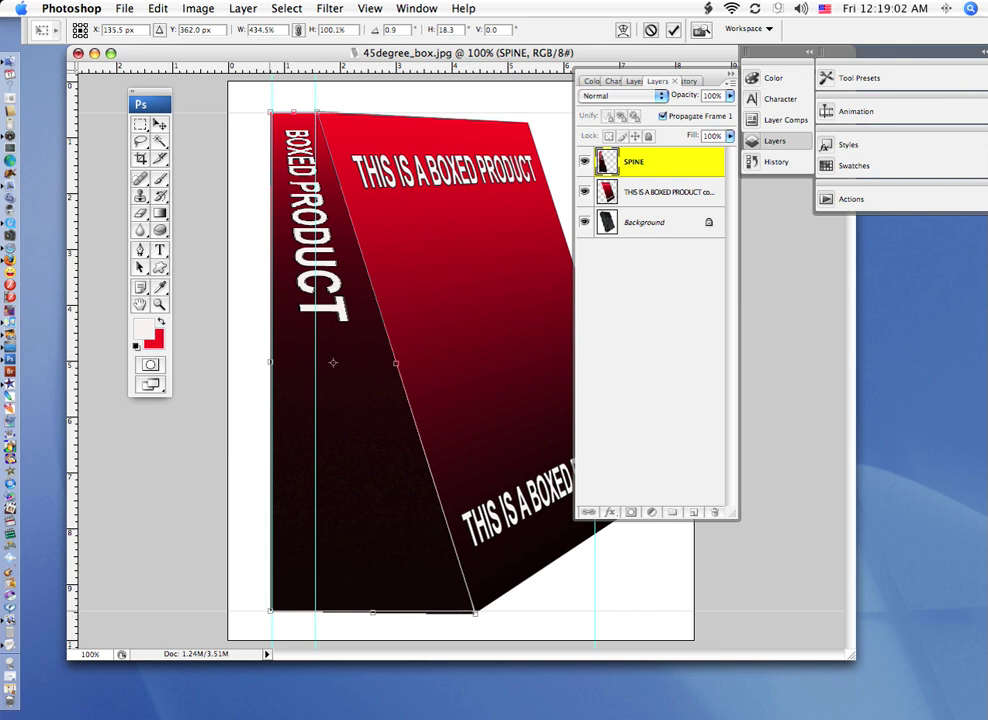
pyautogui.moveTo(270, 611); pyautogui.dragTo(418, 607)
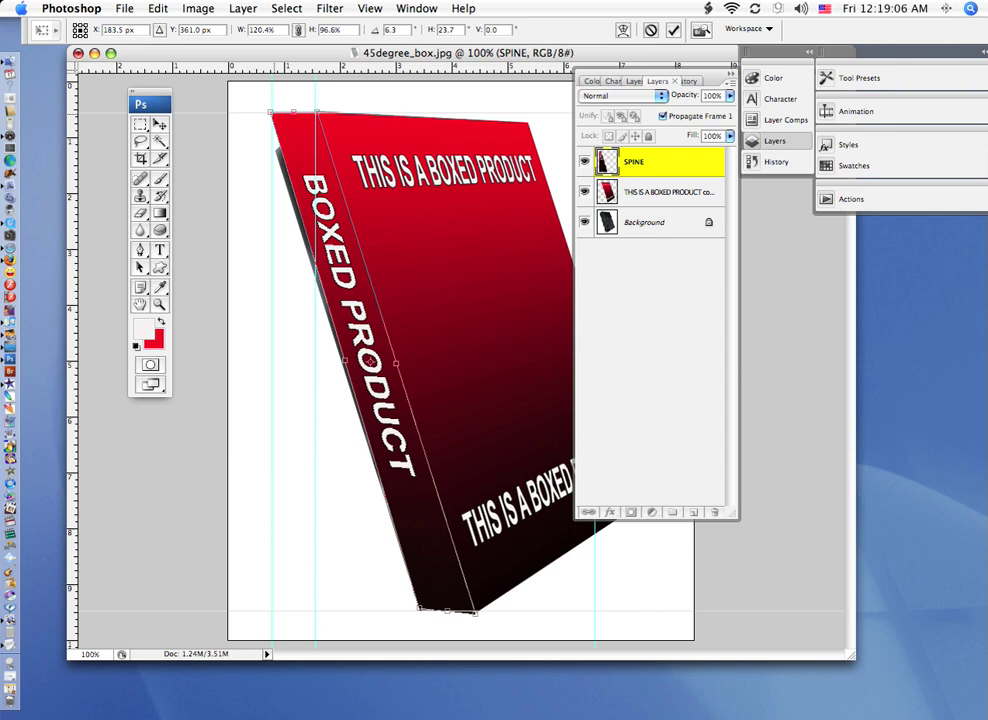
pyautogui.moveTo(271, 112); pyautogui.dragTo(277, 152)
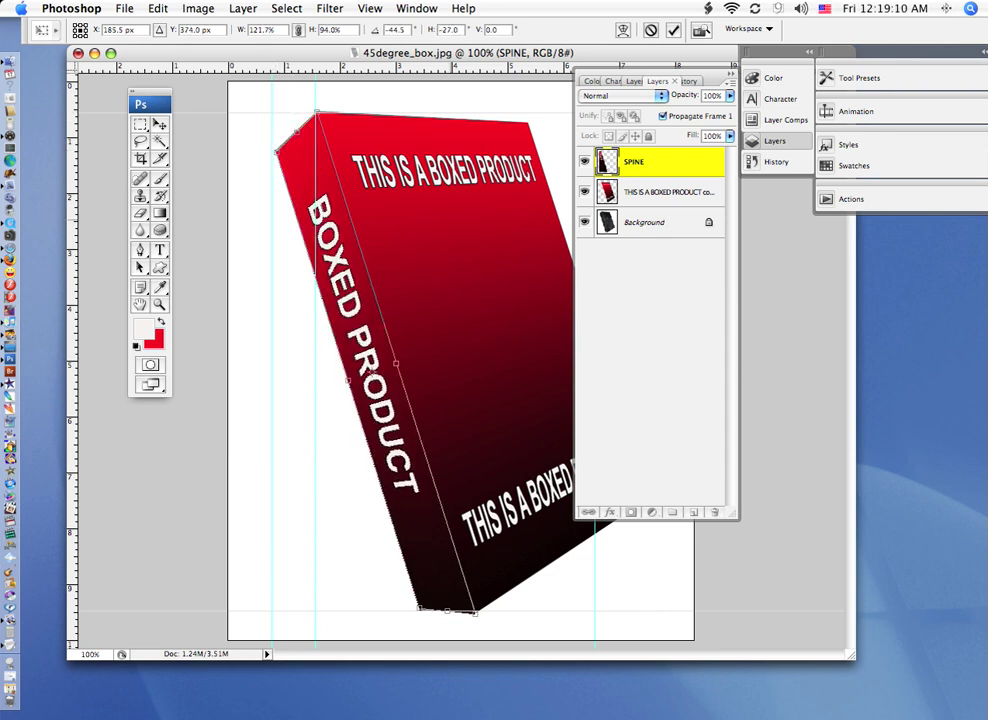
pyautogui.press('Return')
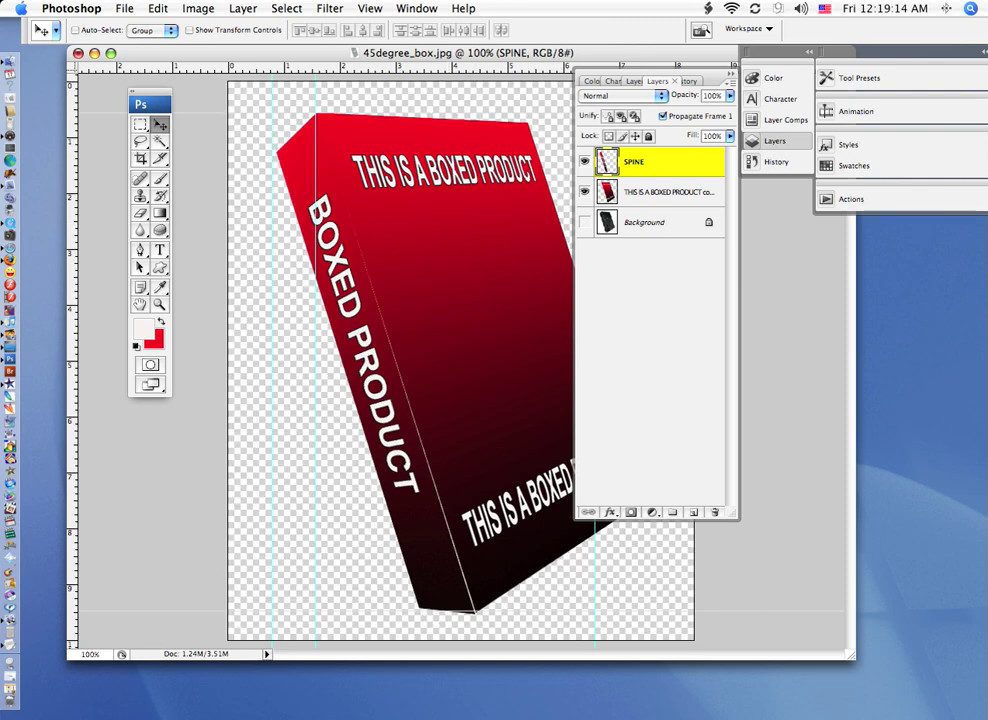
# - With the Background layer hidden, create a new layer directly above it, fill the whole canvas with white, and deselect
pyautogui.click(645, 222)
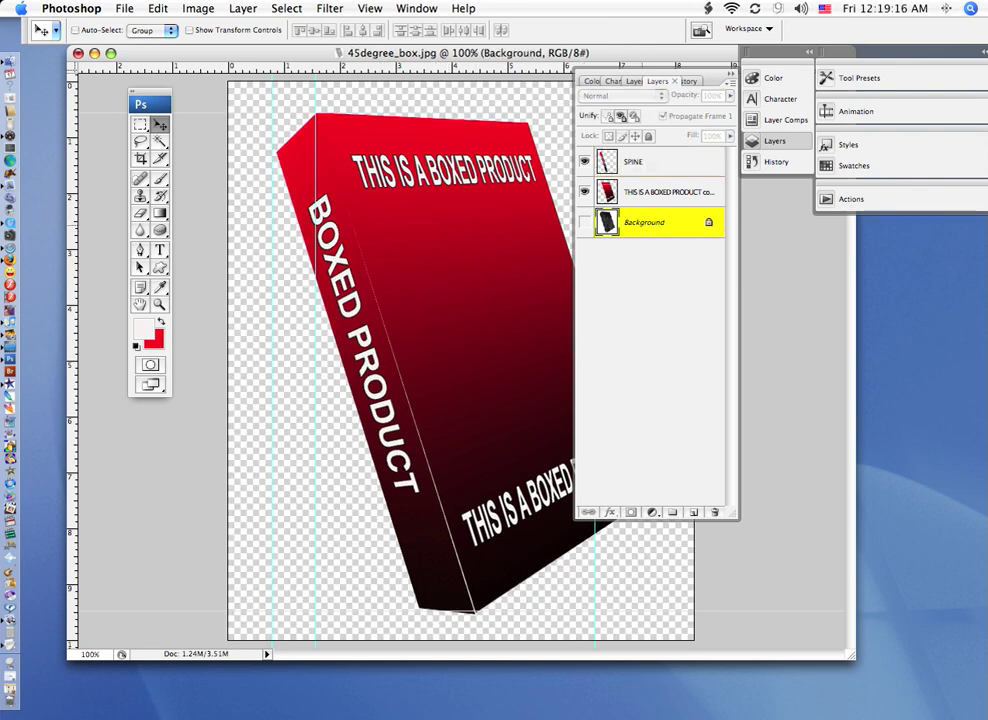
pyautogui.press('alt+shift+super+n')
pyautogui.press('super+a')
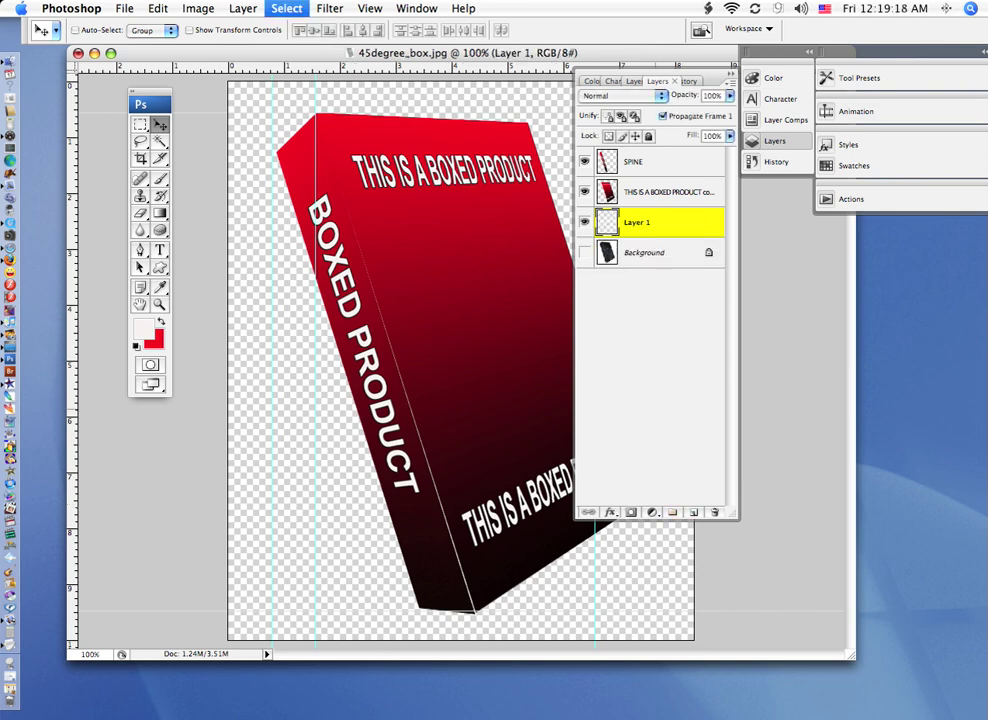
pyautogui.hotkey('shift', 'F5')
pyautogui.click(314, 253)
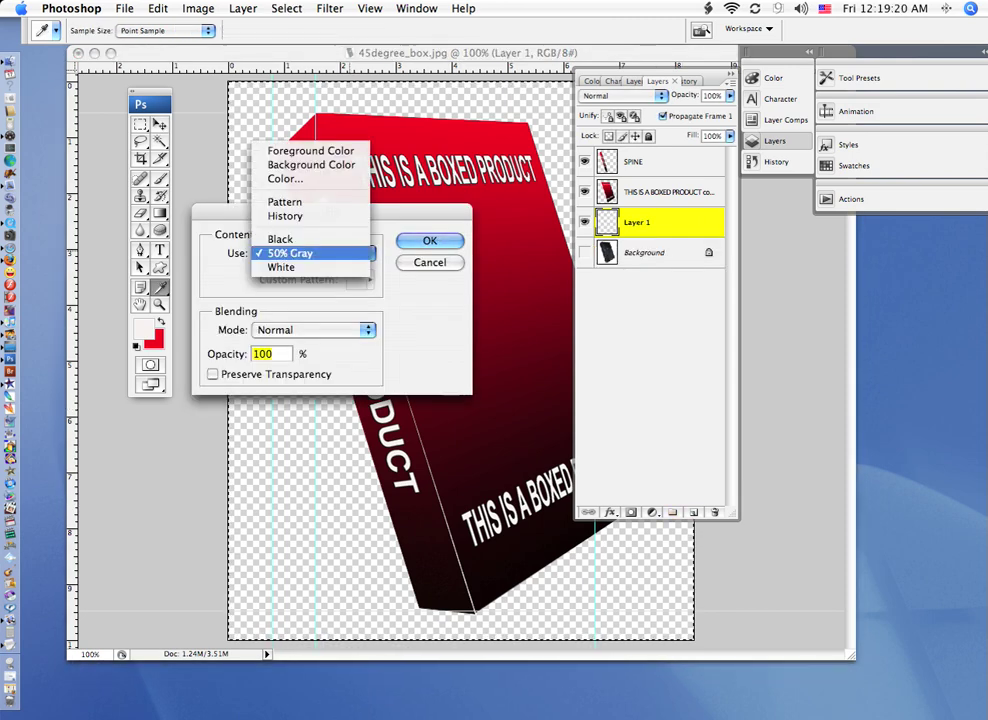
pyautogui.click(281, 267)
pyautogui.press('Return')
pyautogui.press('v')
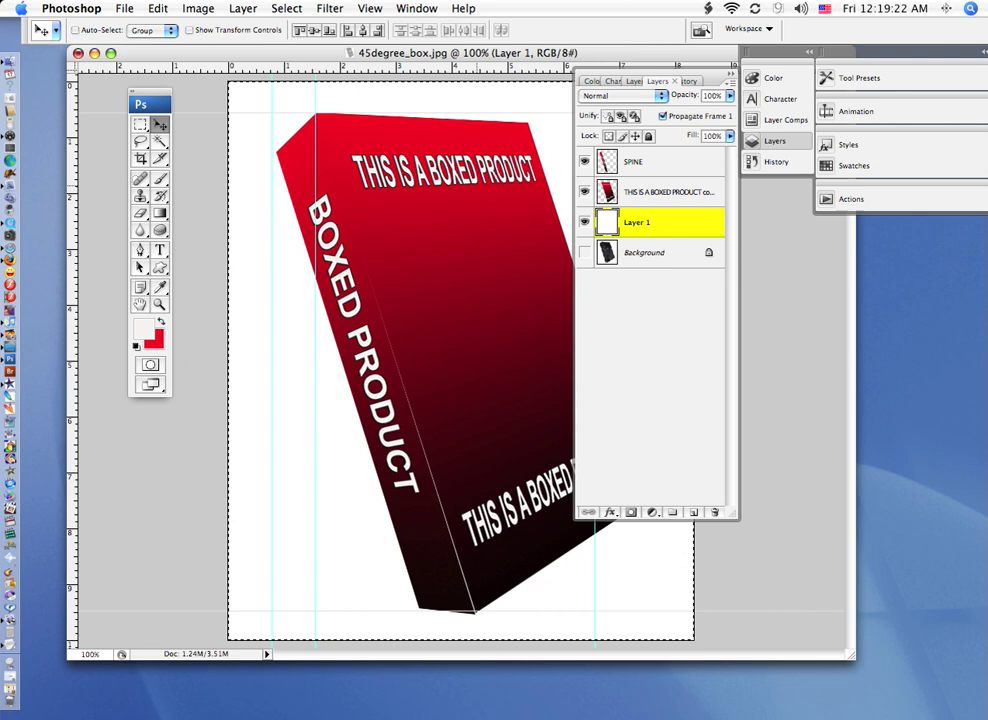
pyautogui.press('super+d')
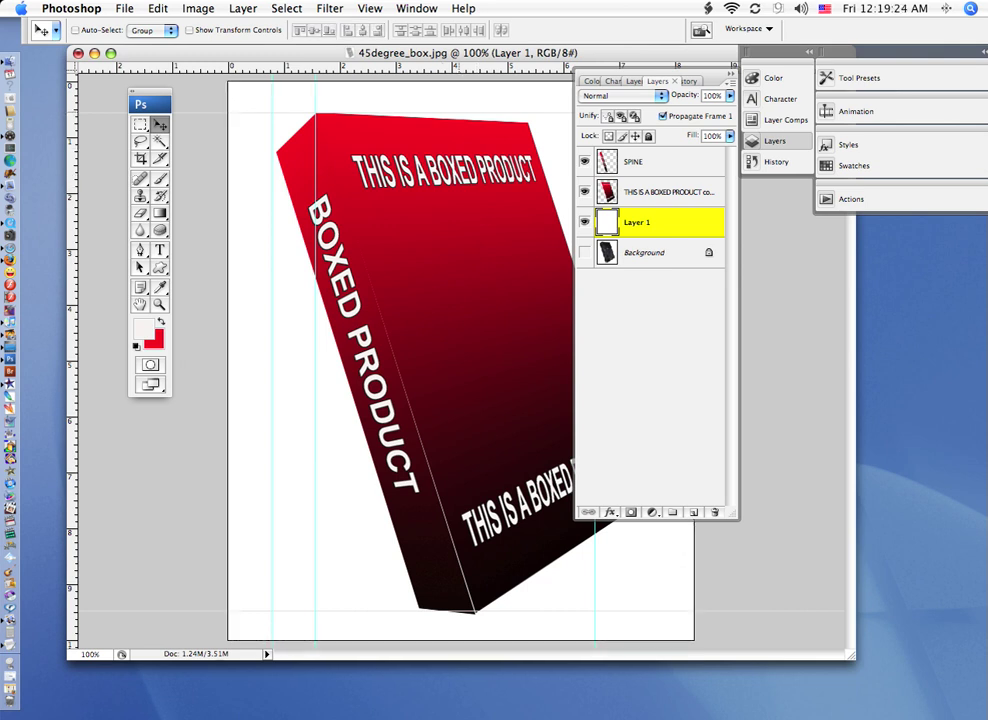
# - Hide the guides and view the whole box without the Layers panel covering it
pyautogui.press('super+semicolon')
pyautogui.press('F7')
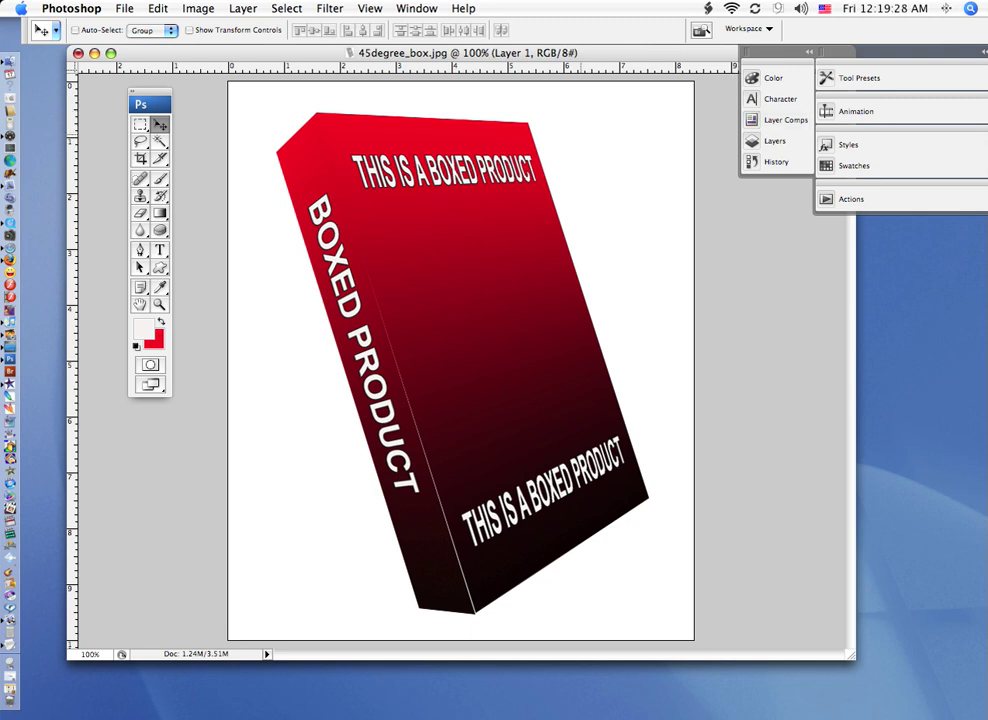
pyautogui.press('Tab')
pyautogui.press('Tab')
pyautogui.press('F7')
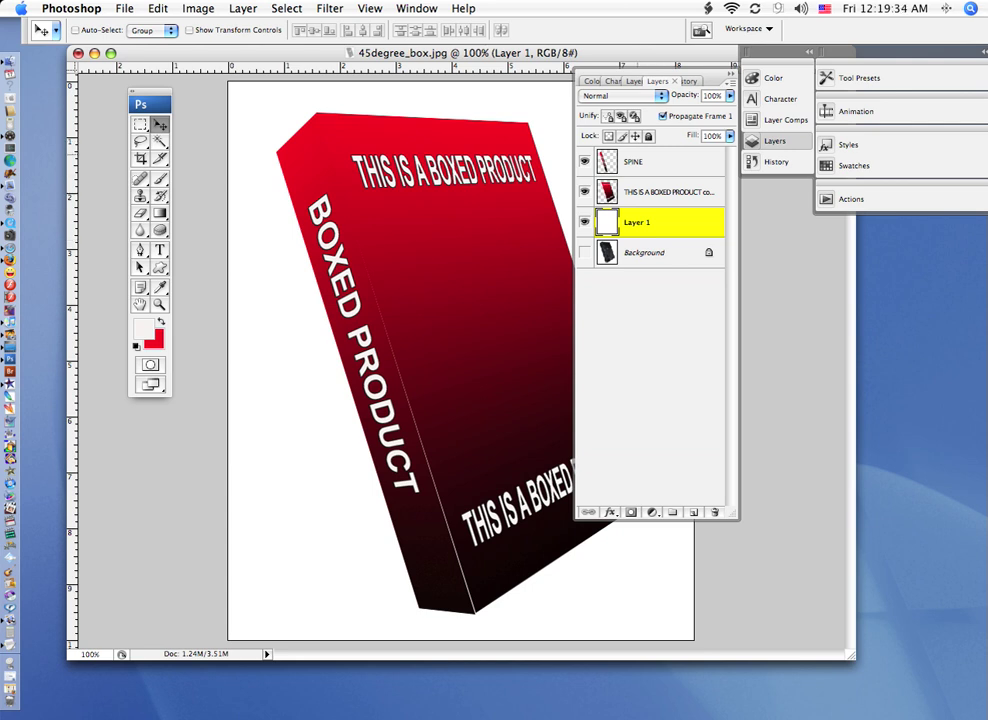
# - Distort the SPINE layer by extending its lower corner beside the cover to close the white gap along their shared edge, and apply the transformation
pyautogui.click(650, 162)
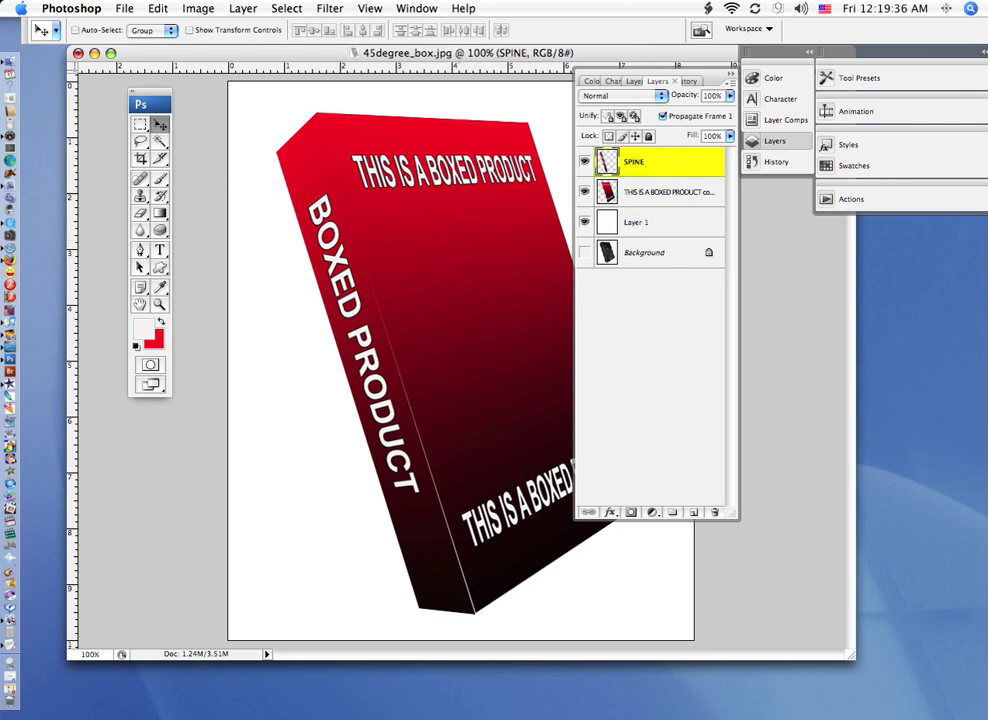
pyautogui.click(158, 9)
pyautogui.moveTo(186, 295)
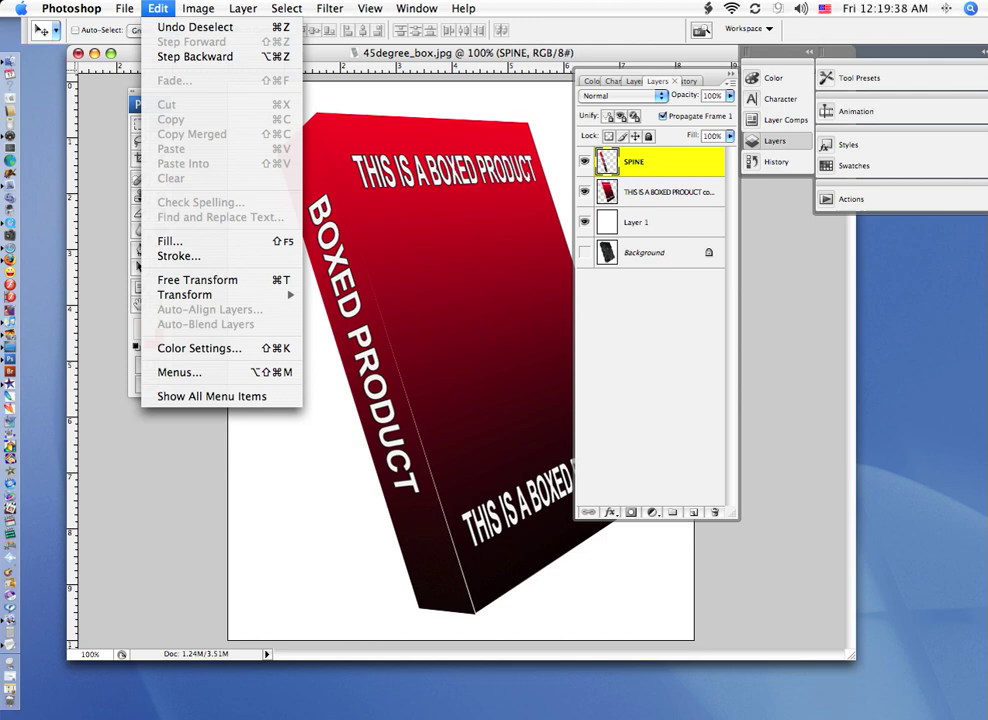
pyautogui.moveTo(198, 8)
pyautogui.moveTo(158, 8)
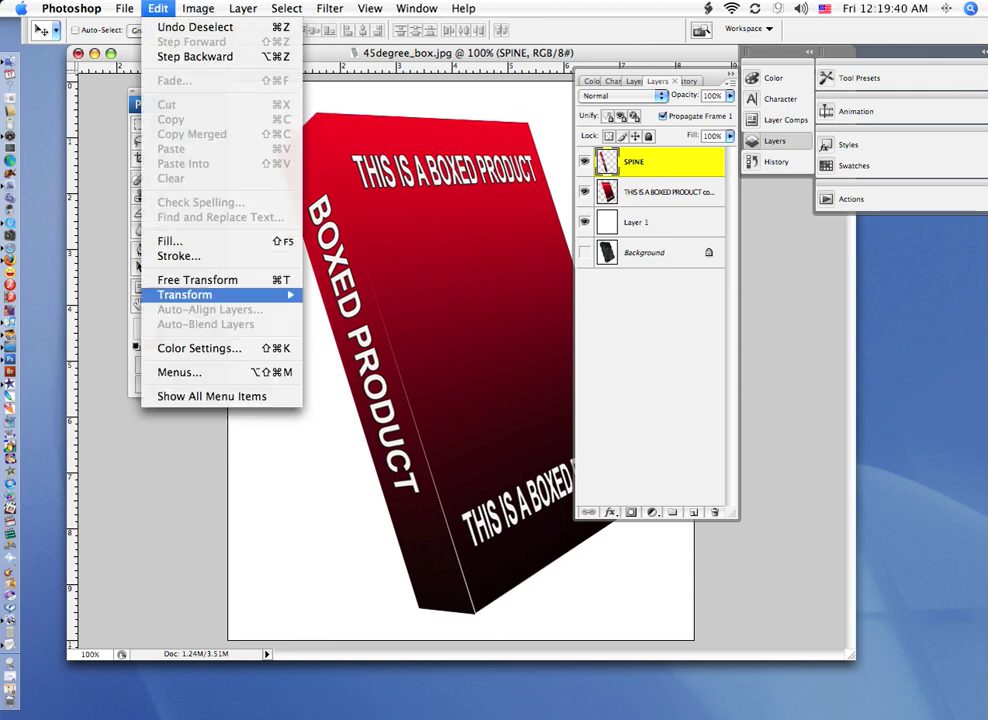
pyautogui.click(348, 377)
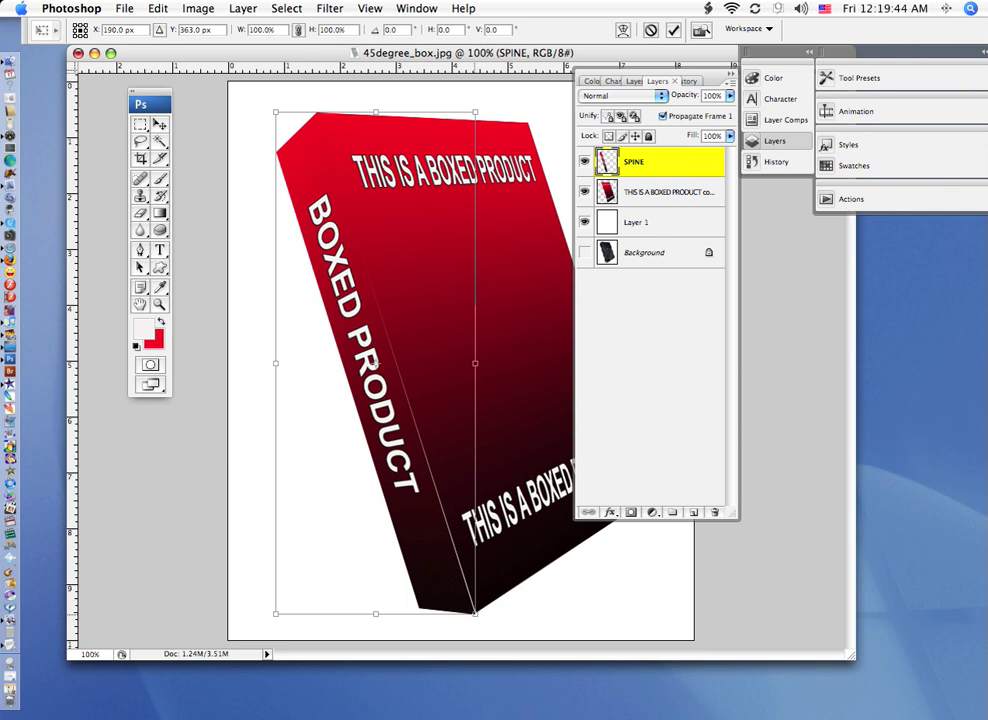
pyautogui.moveTo(475, 613); pyautogui.dragTo(479, 613)
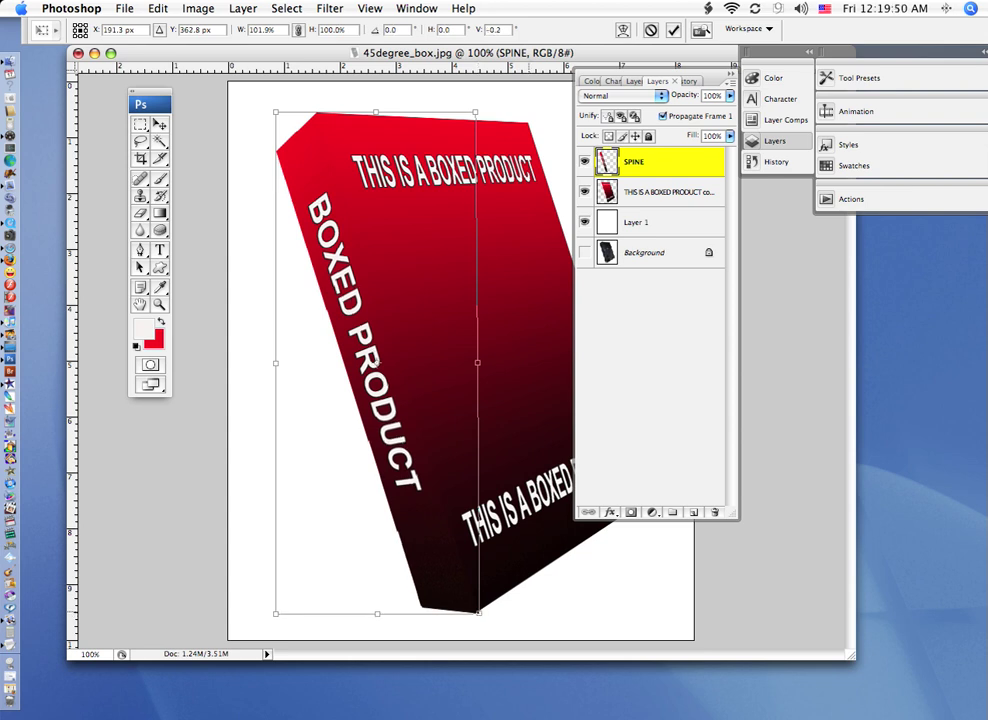
pyautogui.moveTo(410, 538); pyautogui.dragTo(547, 597)
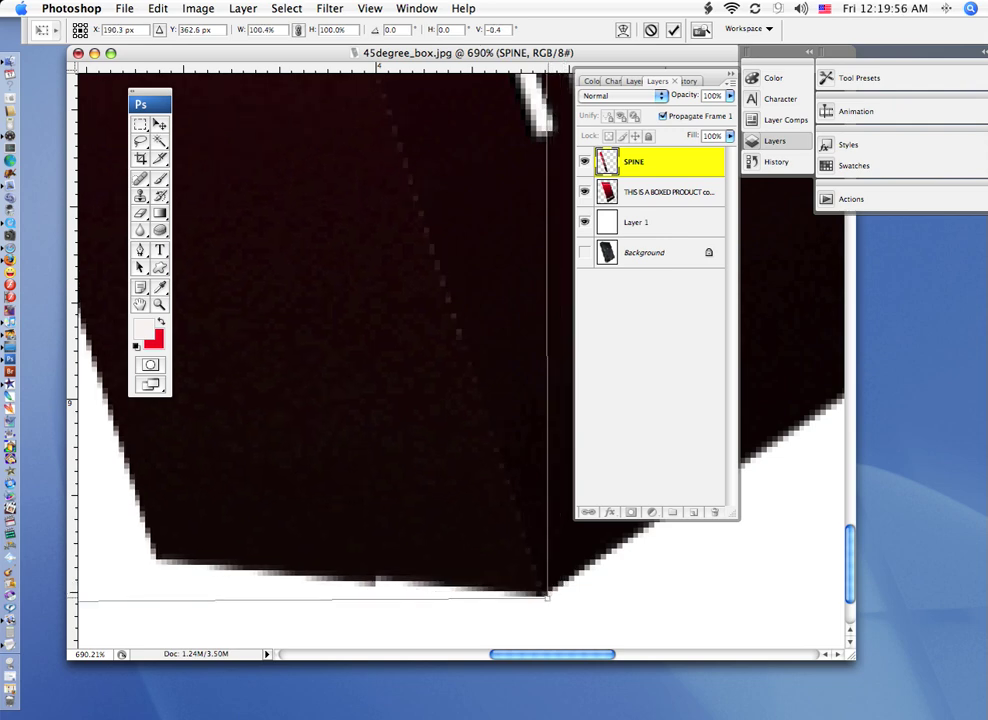
pyautogui.press('super+minus')
pyautogui.press('super+minus')
pyautogui.press('super+minus')
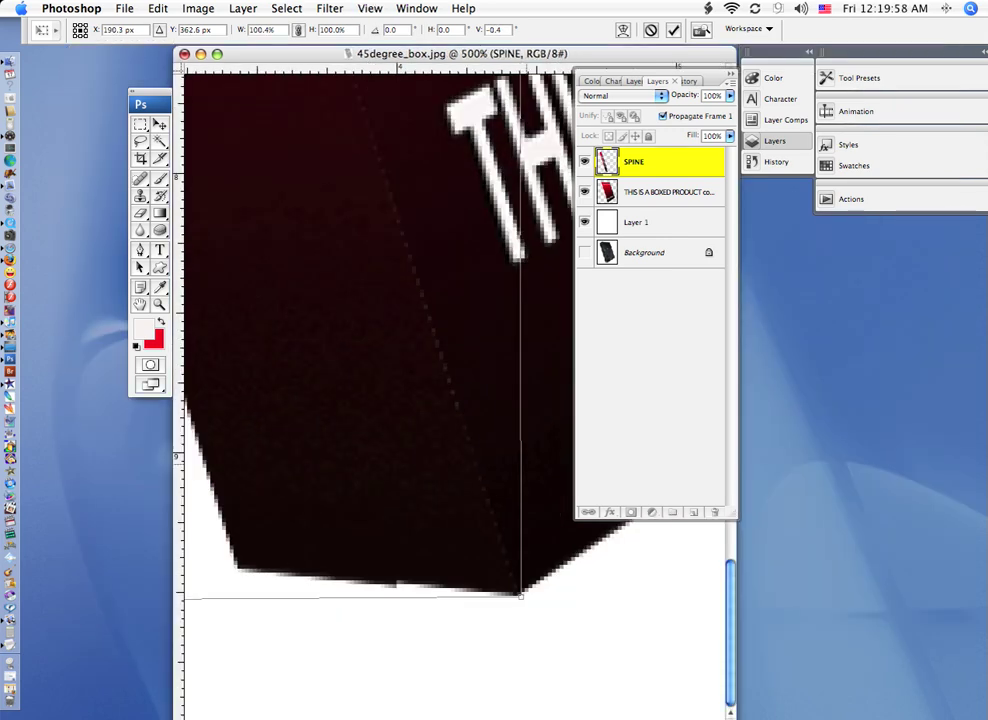
pyautogui.press('super+minus')
pyautogui.press('super+minus')
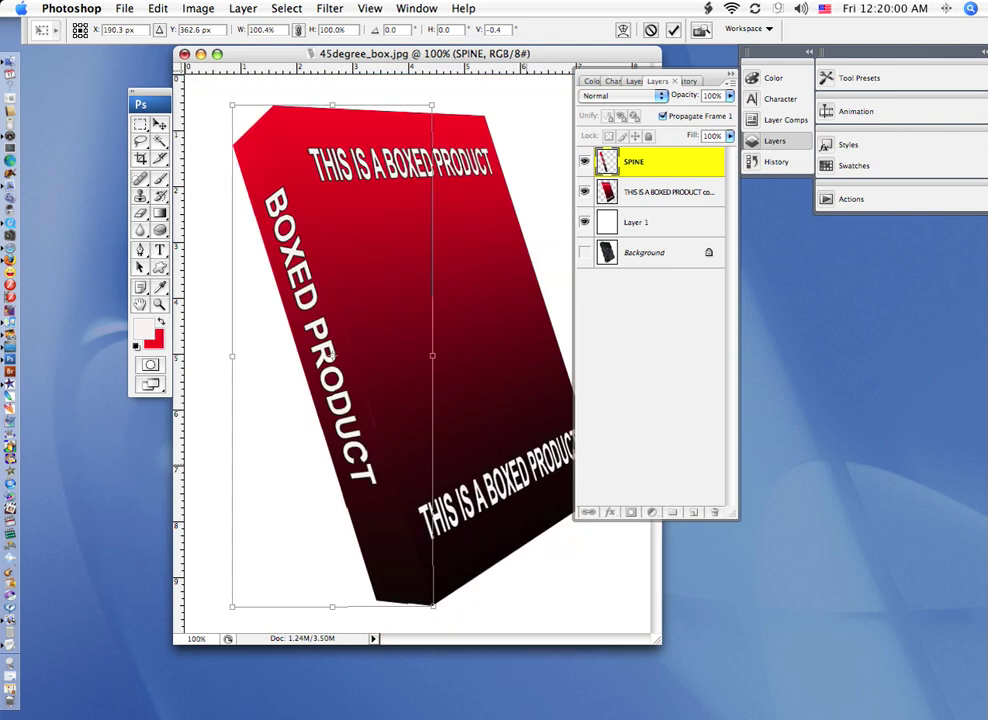
pyautogui.press('Return')
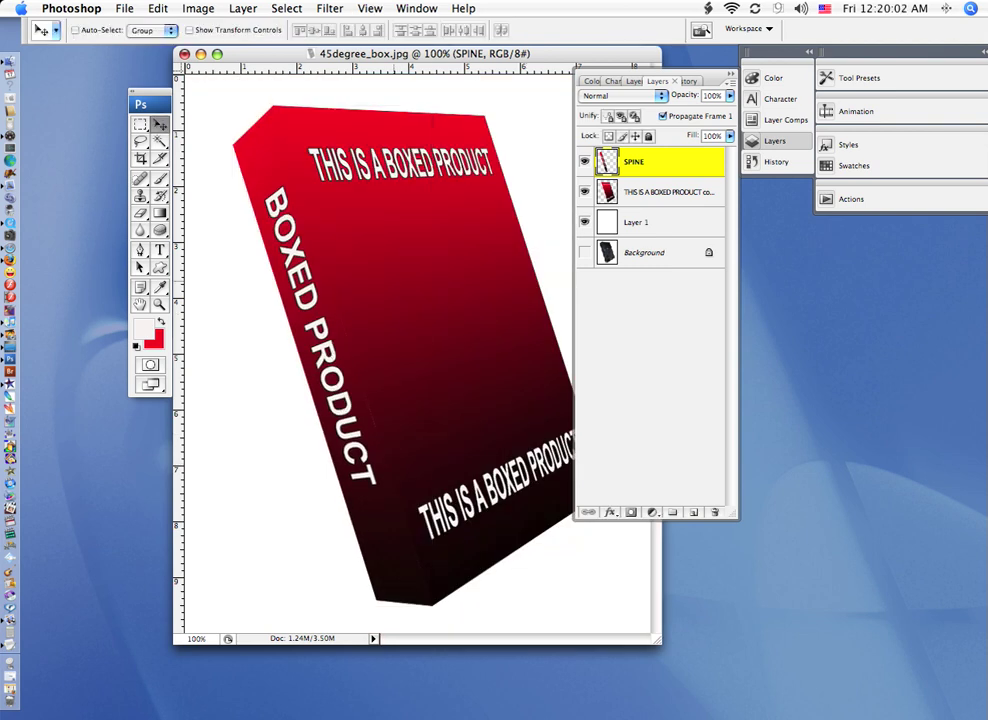
# - On a new layer above SPINE, paint a straight off-white line along the full spine-cover edge with a size 3 brush at 60% opacity
pyautogui.press('super+shift+alt+n')
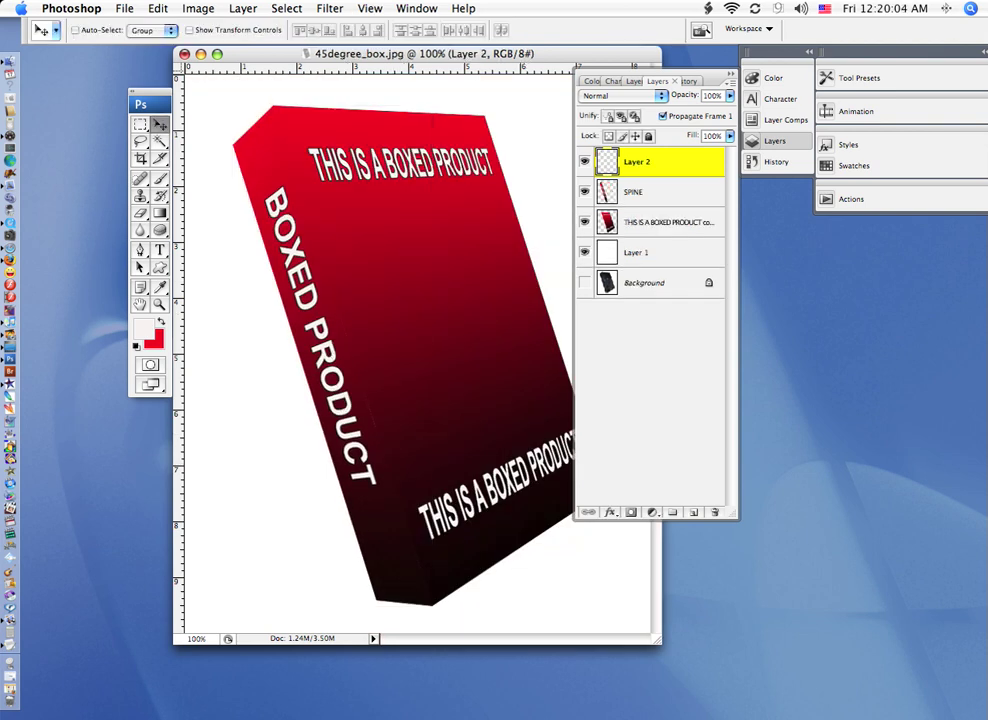
pyautogui.press('b')
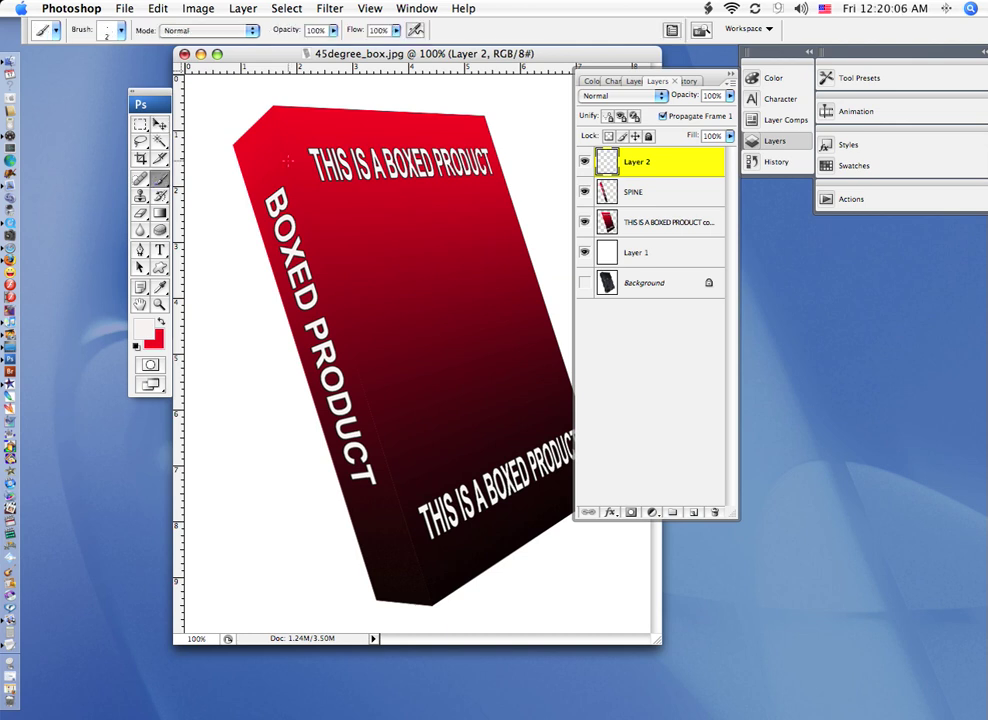
pyautogui.moveTo(310, 104)
pyautogui.mouseDown()
pyautogui.moveTo(353, 214)
pyautogui.moveTo(449, 265)
pyautogui.moveTo(385, 248)
pyautogui.mouseUp()
pyautogui.press('super+z')
pyautogui.press('6')
pyautogui.click(274, 107)
pyautogui.keyDown('shift'); pyautogui.click(433, 604); pyautogui.keyUp('shift')
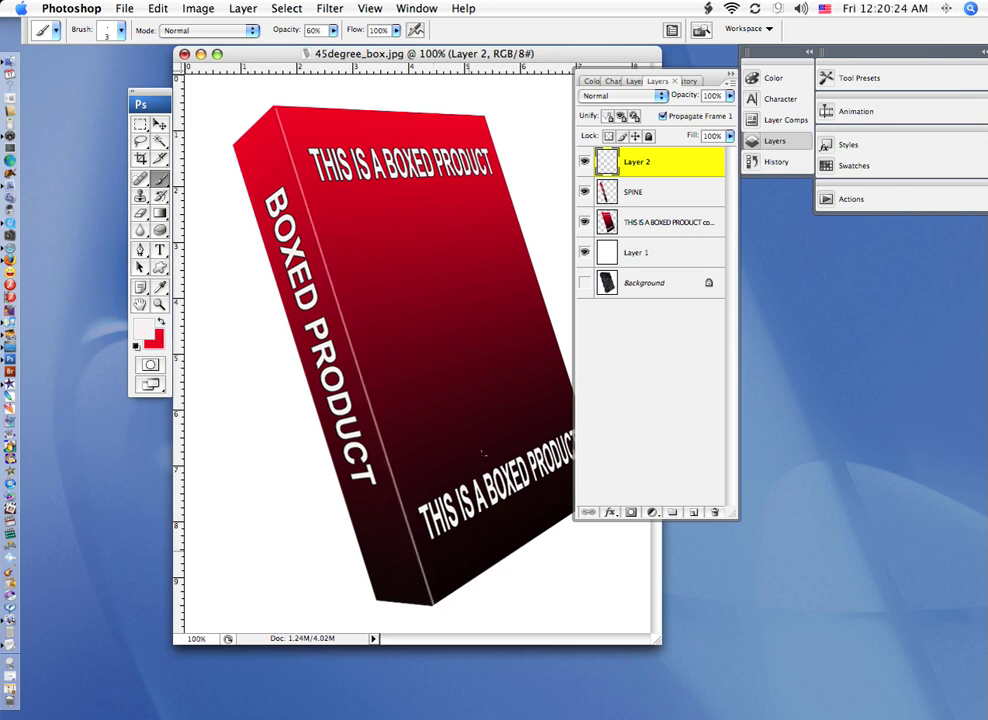
# - Compare the bare Background template with the finished box by toggling the layers above it, and view the whole box without the Layers panel
pyautogui.moveTo(425, 54); pyautogui.dragTo(406, 54)
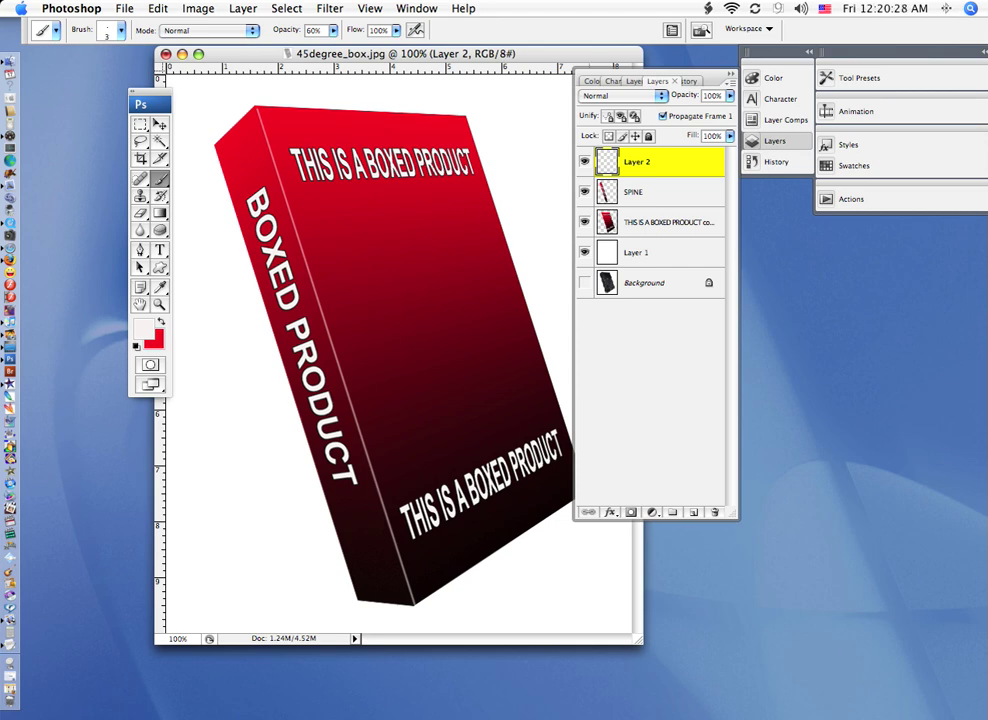
pyautogui.moveTo(585, 192); pyautogui.dragTo(585, 252)
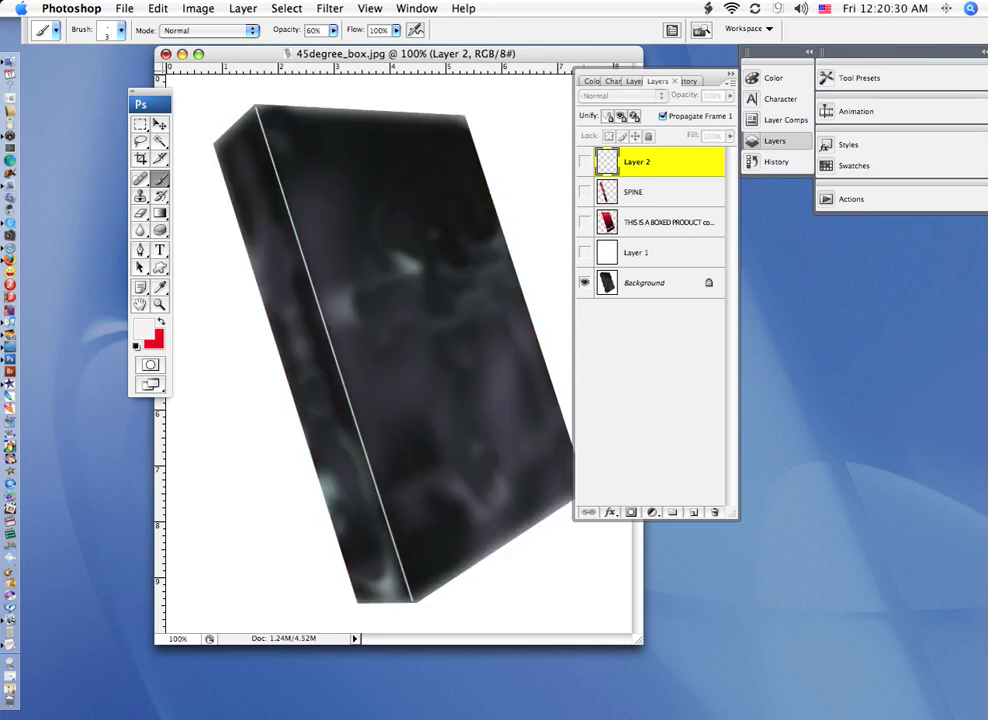
pyautogui.moveTo(584, 161); pyautogui.dragTo(584, 252)
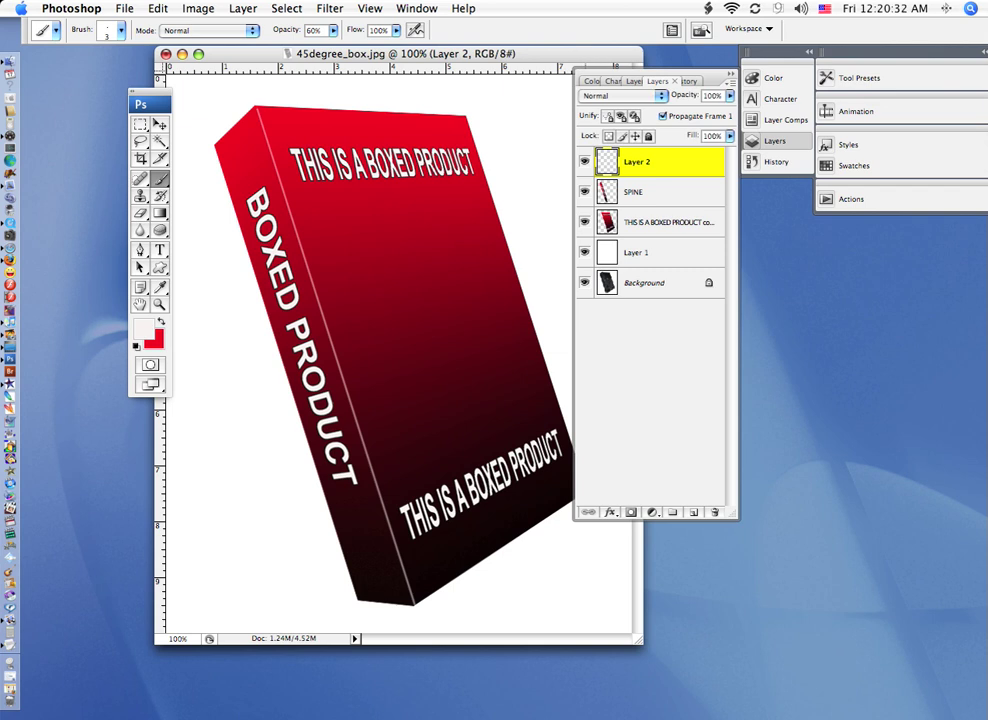
pyautogui.press('F7')
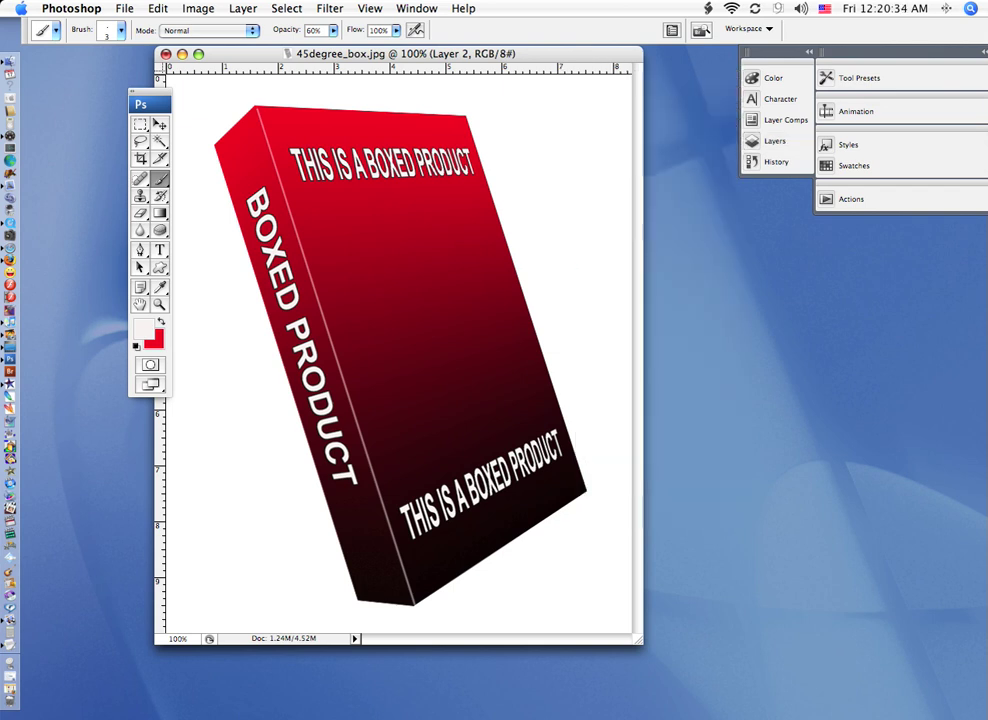
pyautogui.moveTo(400, 54); pyautogui.dragTo(463, 63)
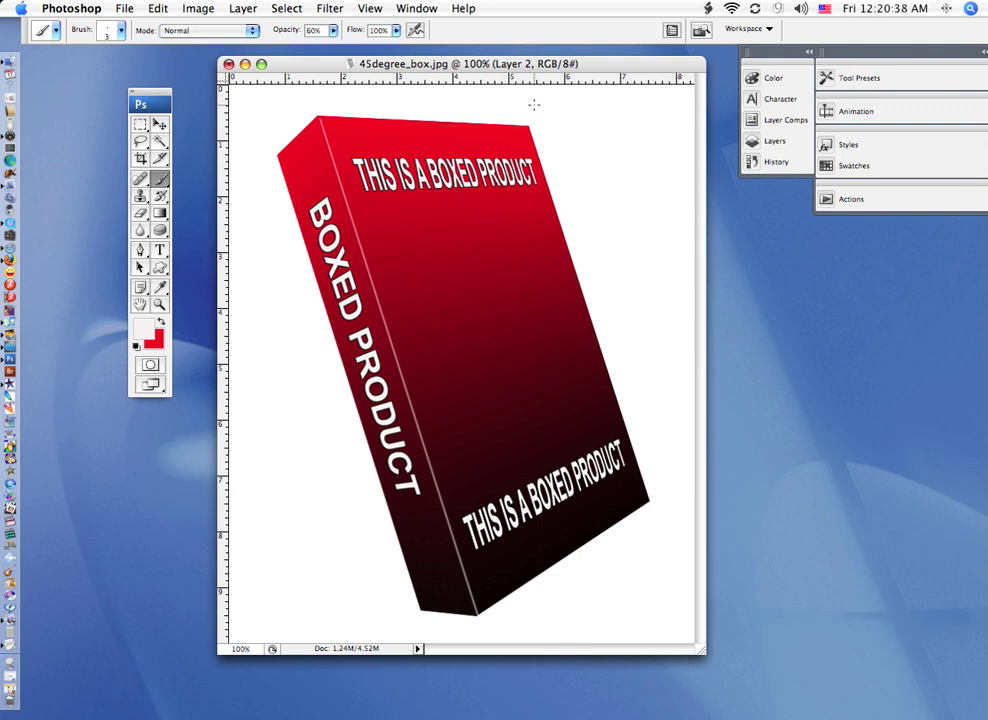